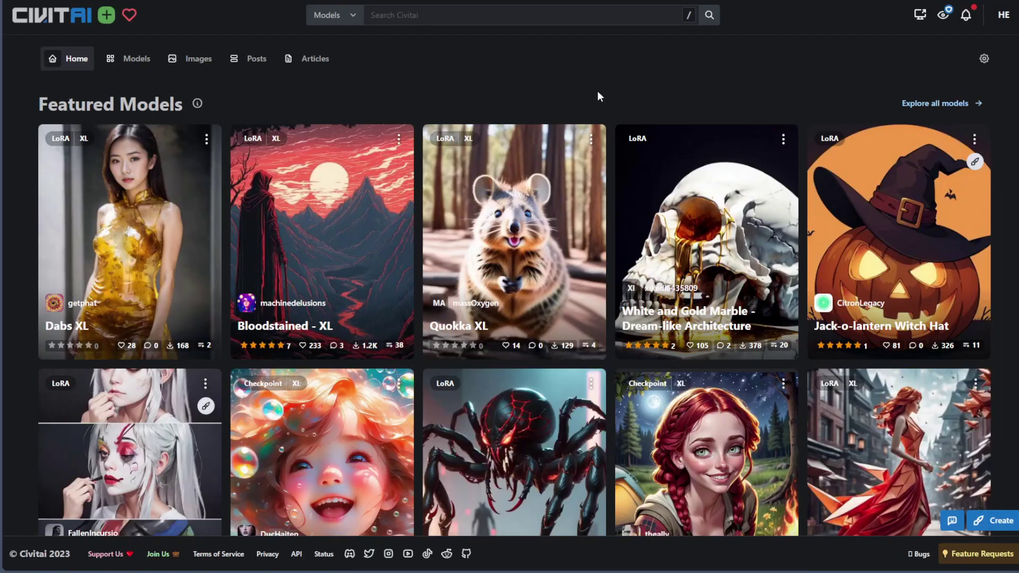
- Look through the Civitai home page, from the featured models and contest entries down to the featured posts
{"action": "scroll", "coordinate": [447, 88], "scroll_direction": "down", "scroll_amount": 2}
{"action": "scroll", "coordinate": [467, 120], "scroll_direction": "up", "scroll_amount": 2}
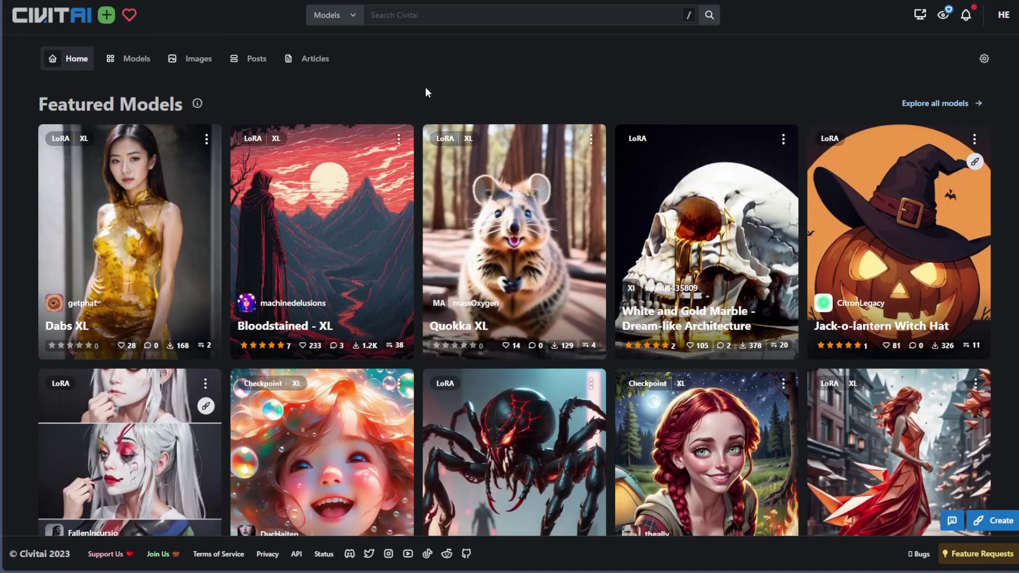
{"action": "scroll", "coordinate": [425, 91], "scroll_direction": "down", "scroll_amount": 2}
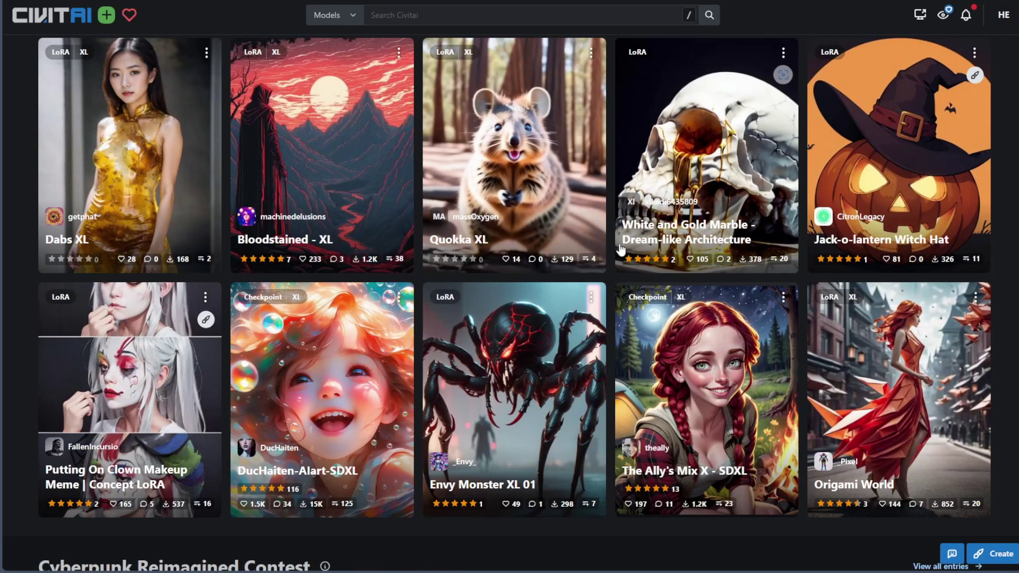
{"action": "scroll", "coordinate": [557, 93], "scroll_direction": "up", "scroll_amount": 2}
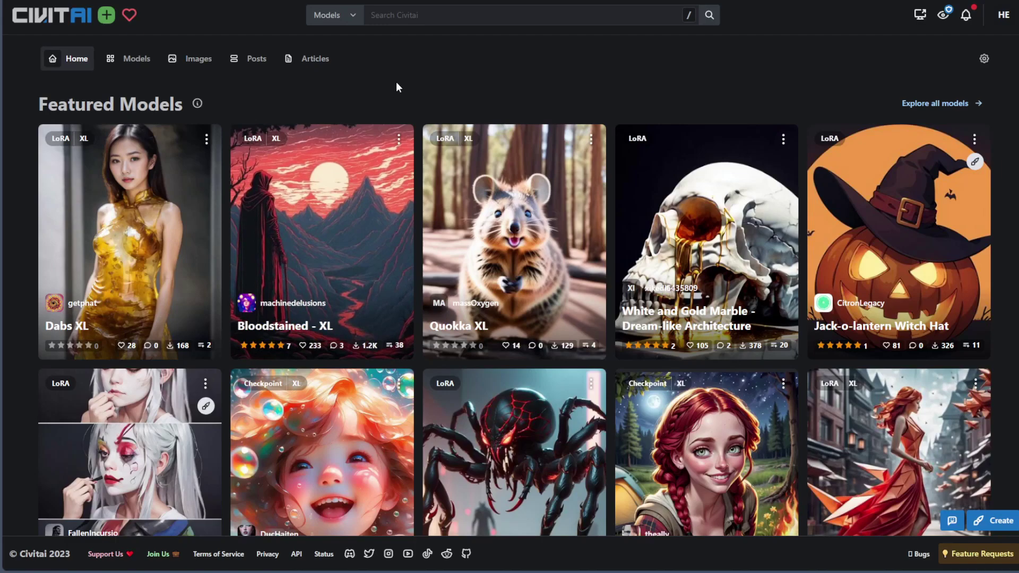
{"action": "scroll", "coordinate": [396, 85], "scroll_direction": "down", "scroll_amount": 2}
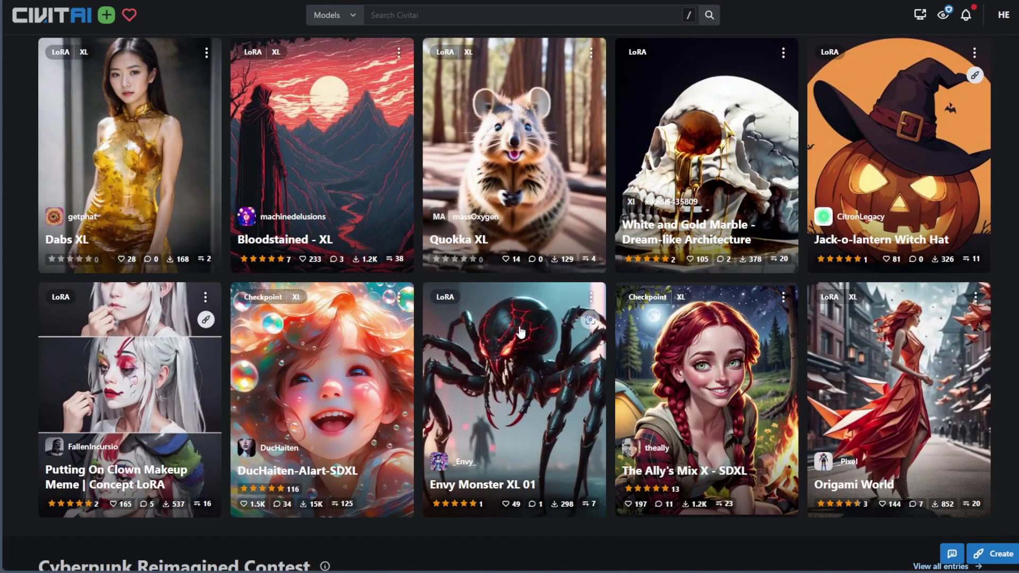
{"action": "scroll", "coordinate": [358, 268], "scroll_direction": "down", "scroll_amount": 15}
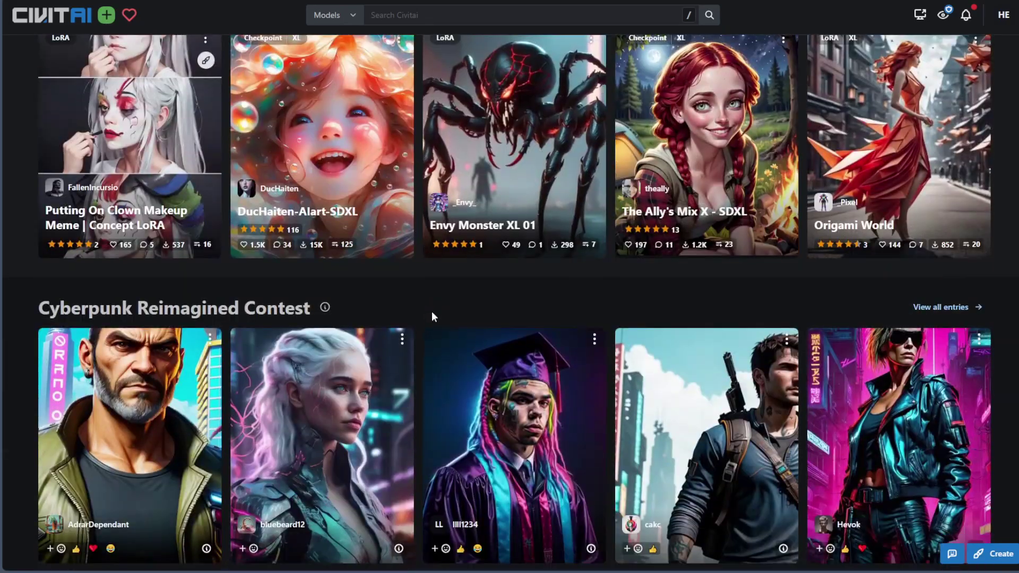
{"action": "scroll", "coordinate": [412, 333], "scroll_direction": "down", "scroll_amount": 20}
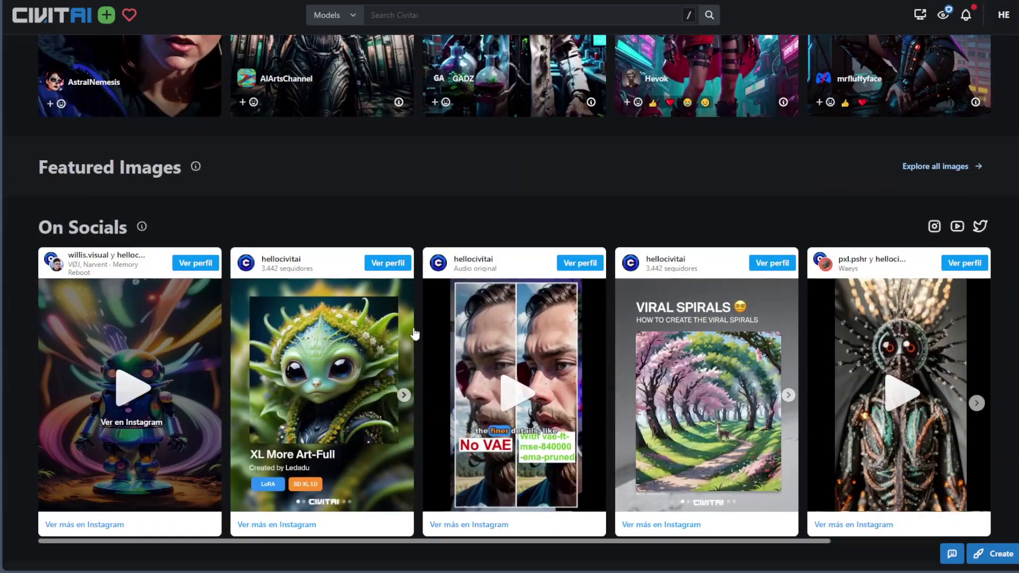
{"action": "scroll", "coordinate": [421, 355], "scroll_direction": "down", "scroll_amount": 8}
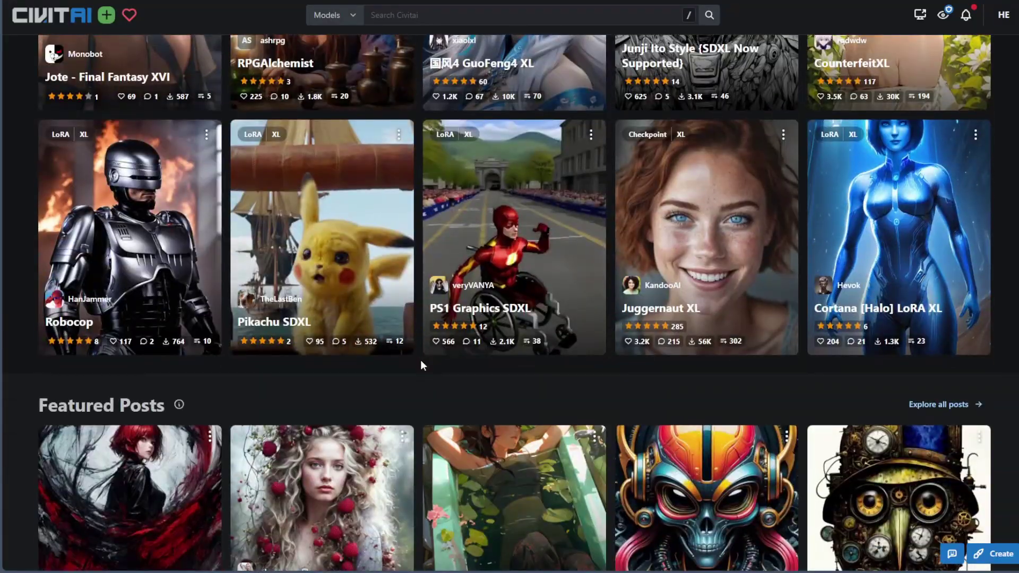
{"action": "scroll", "coordinate": [420, 372], "scroll_direction": "up", "scroll_amount": 20}
{"action": "scroll", "coordinate": [421, 375], "scroll_direction": "up", "scroll_amount": 15}
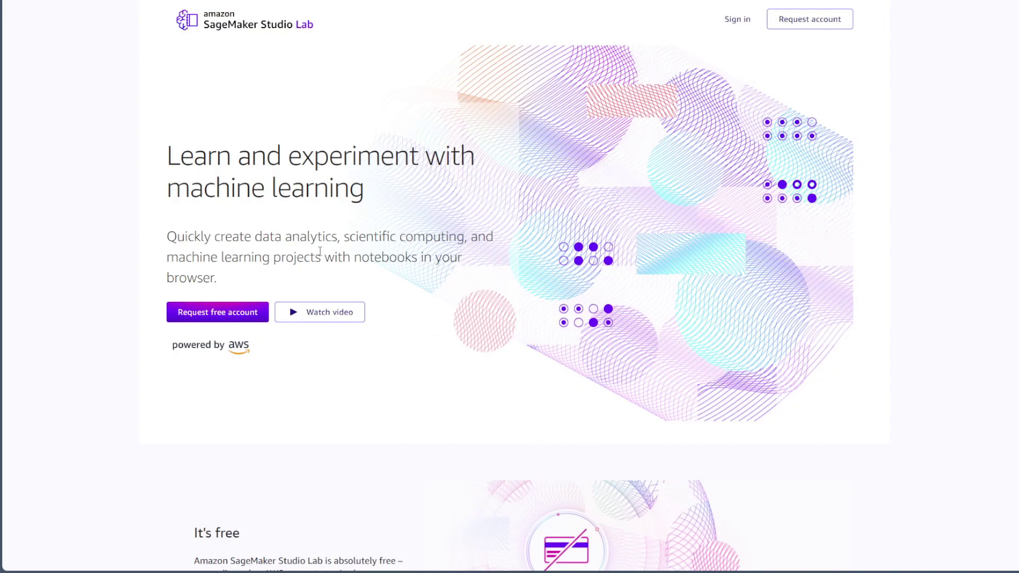
- Sign in to the Amazon SageMaker Studio Lab account and solve the car-path verification puzzle
{"action": "left_click", "coordinate": [224, 324]}
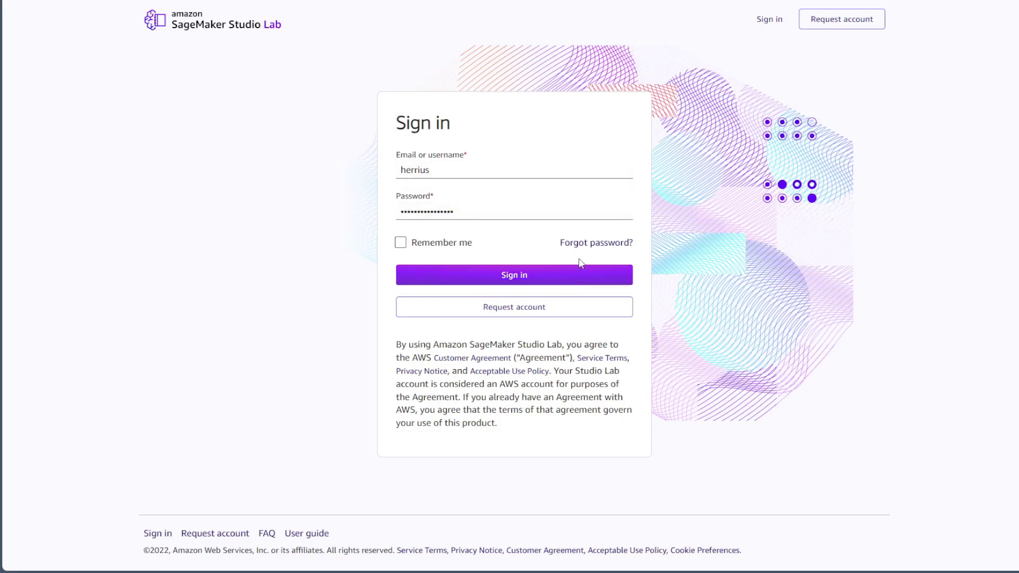
{"action": "left_click", "coordinate": [515, 276]}
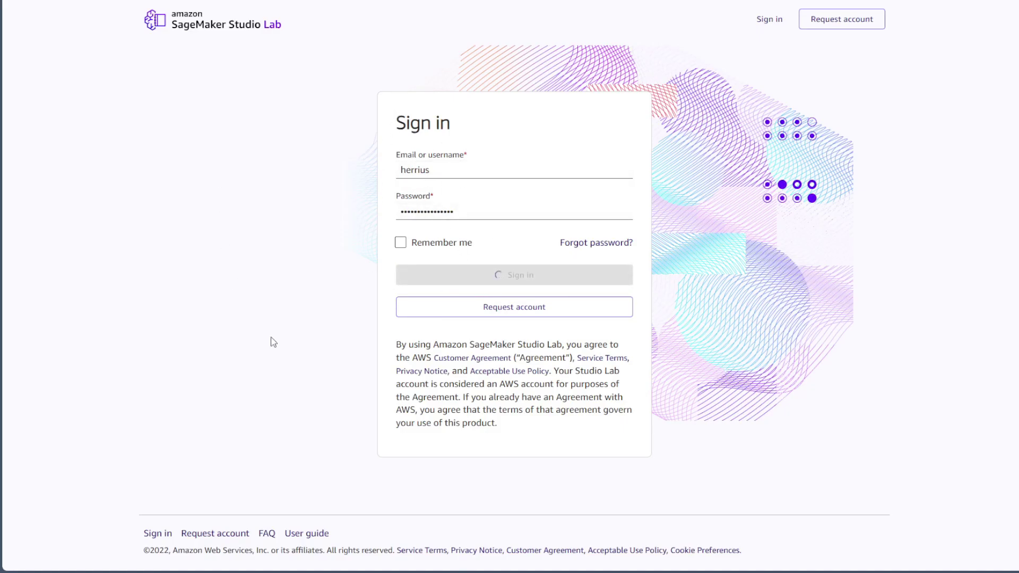
{"action": "left_click", "coordinate": [562, 259]}
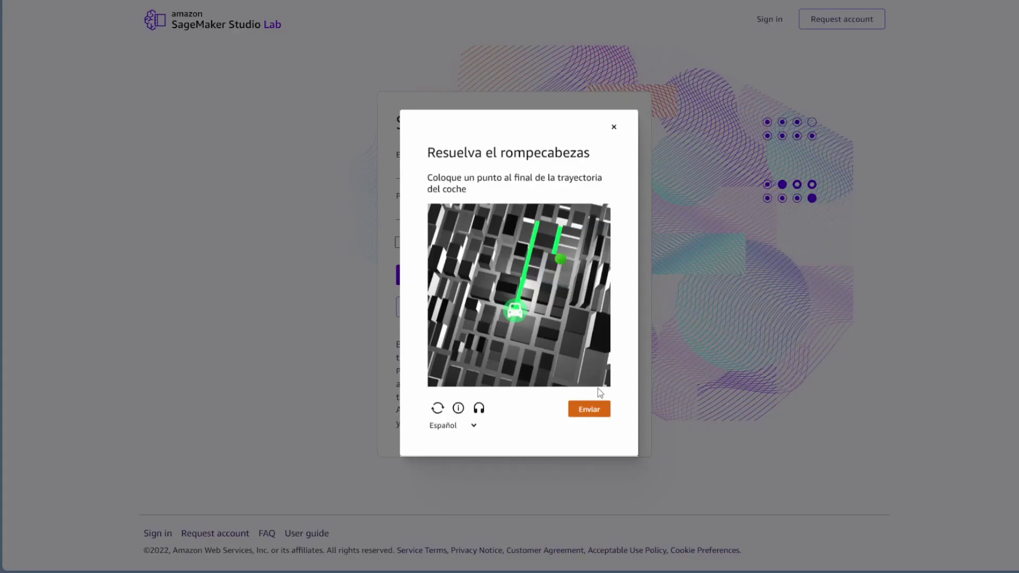
{"action": "left_click", "coordinate": [590, 409]}
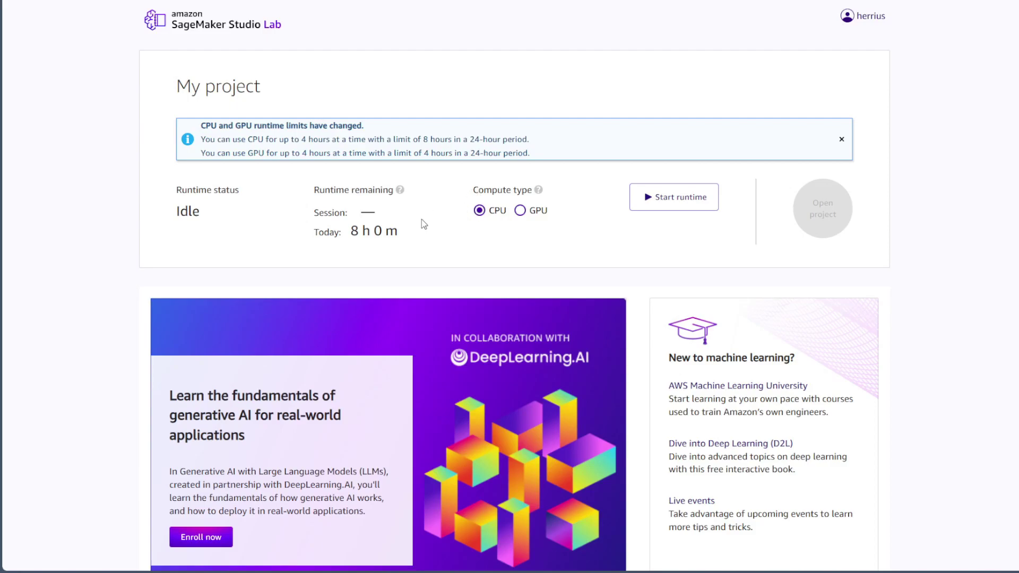
- Compare the remaining daily runtime of the CPU and GPU compute types, returning the selection to CPU
{"action": "left_click_drag", "start_coordinate": [354, 233], "coordinate": [386, 233]}
{"action": "left_click", "coordinate": [520, 211]}
{"action": "left_click", "coordinate": [575, 361]}
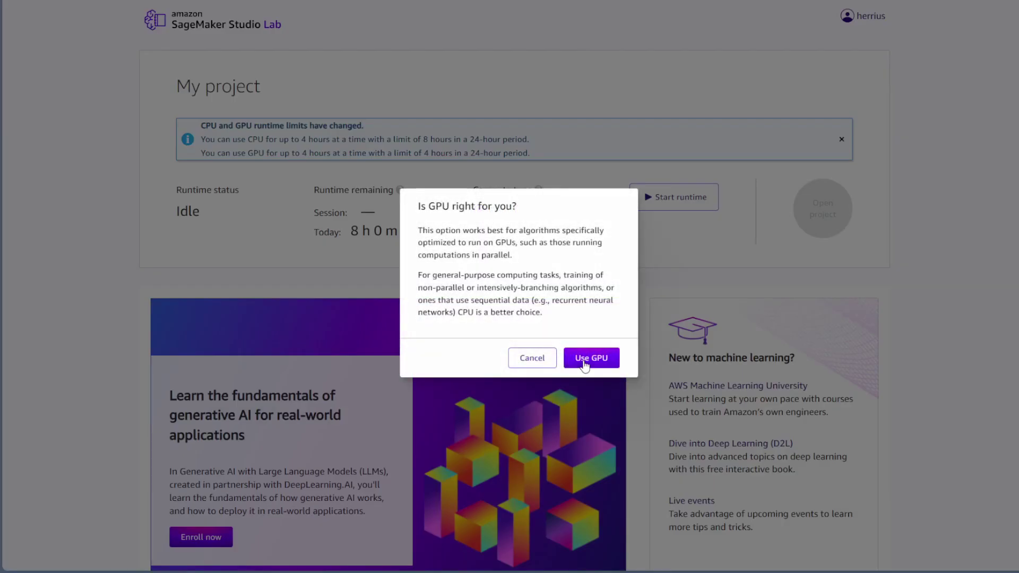
{"action": "left_click_drag", "start_coordinate": [352, 234], "coordinate": [405, 250]}
{"action": "left_click", "coordinate": [405, 250]}
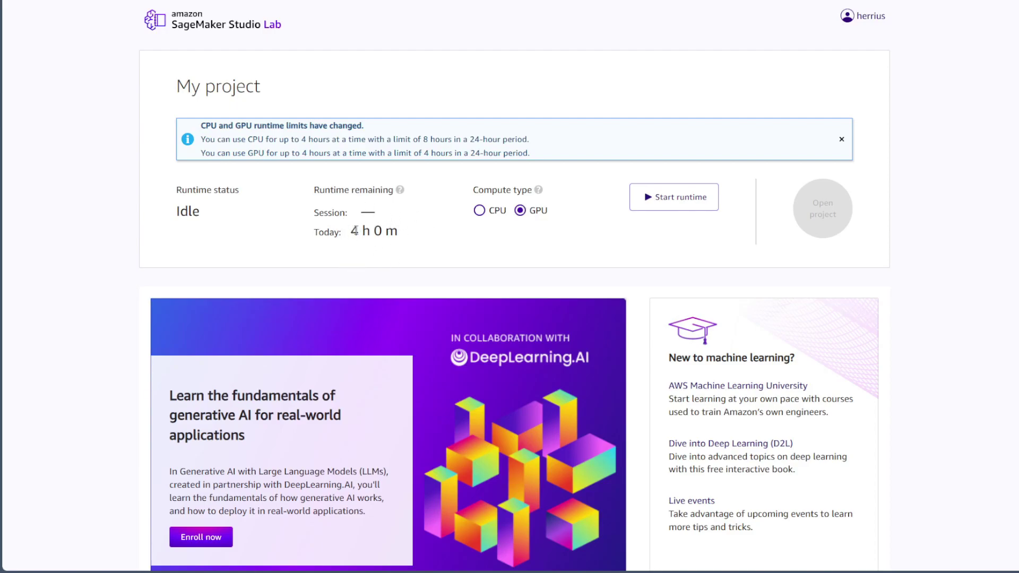
{"action": "left_click", "coordinate": [478, 215]}
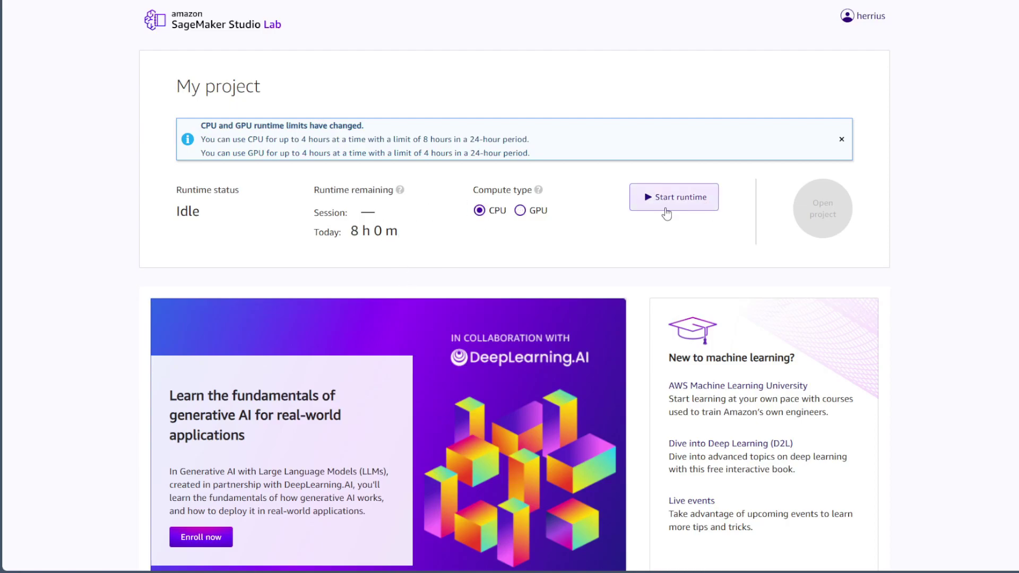
- Start the project's runtime with the CPU compute type and open the project
{"action": "left_click", "coordinate": [667, 212]}
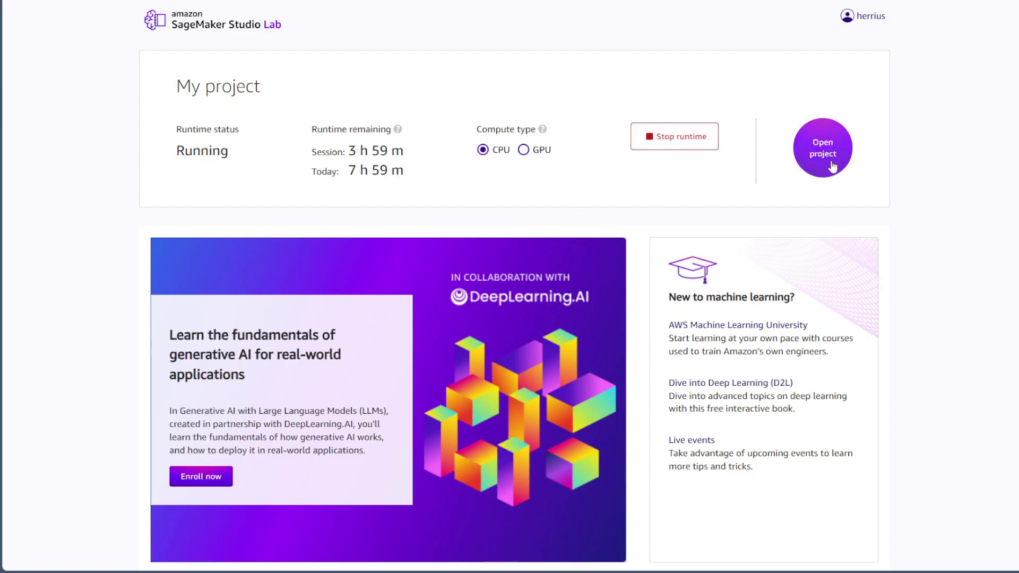
{"action": "left_click", "coordinate": [823, 148]}
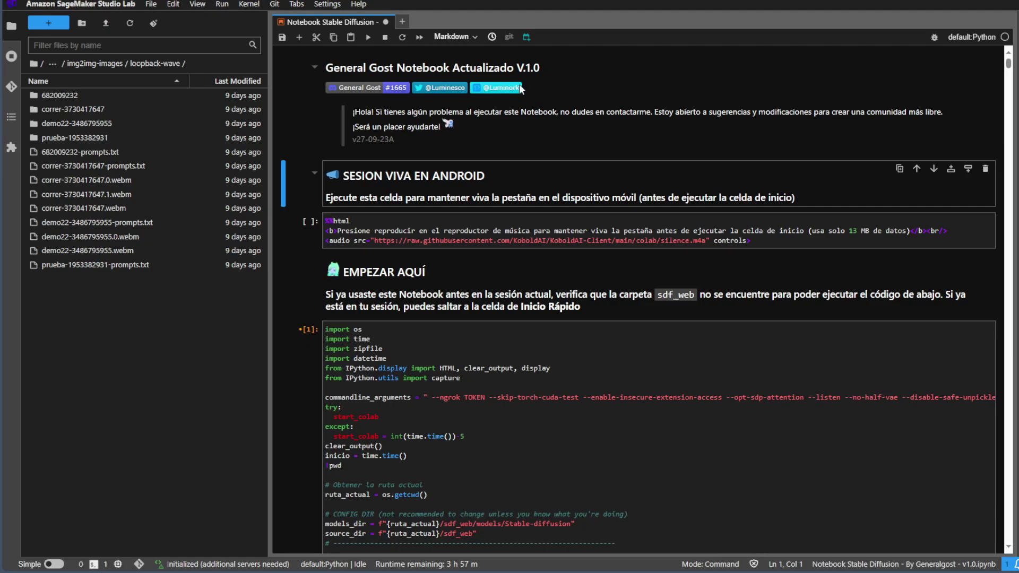
- Review the Stable Diffusion notebook's cells and output, and view the author's linked X profile
{"action": "scroll", "coordinate": [362, 280], "scroll_direction": "down", "scroll_amount": 6}
{"action": "scroll", "coordinate": [302, 62], "scroll_direction": "up", "scroll_amount": 6}
{"action": "scroll", "coordinate": [505, 511], "scroll_direction": "down", "scroll_amount": 10}
{"action": "scroll", "coordinate": [376, 311], "scroll_direction": "down", "scroll_amount": 20}
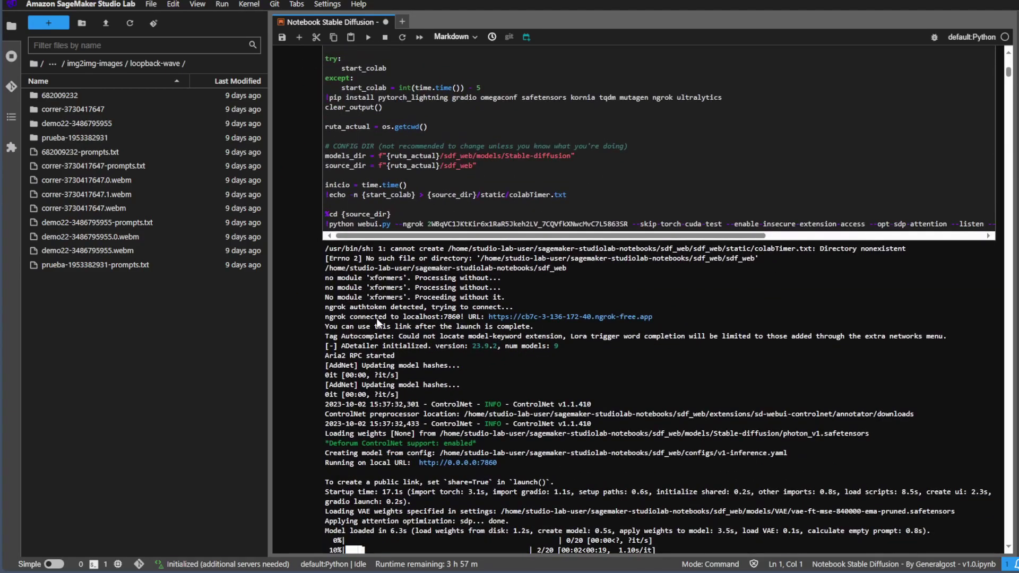
{"action": "scroll", "coordinate": [379, 324], "scroll_direction": "up", "scroll_amount": 20}
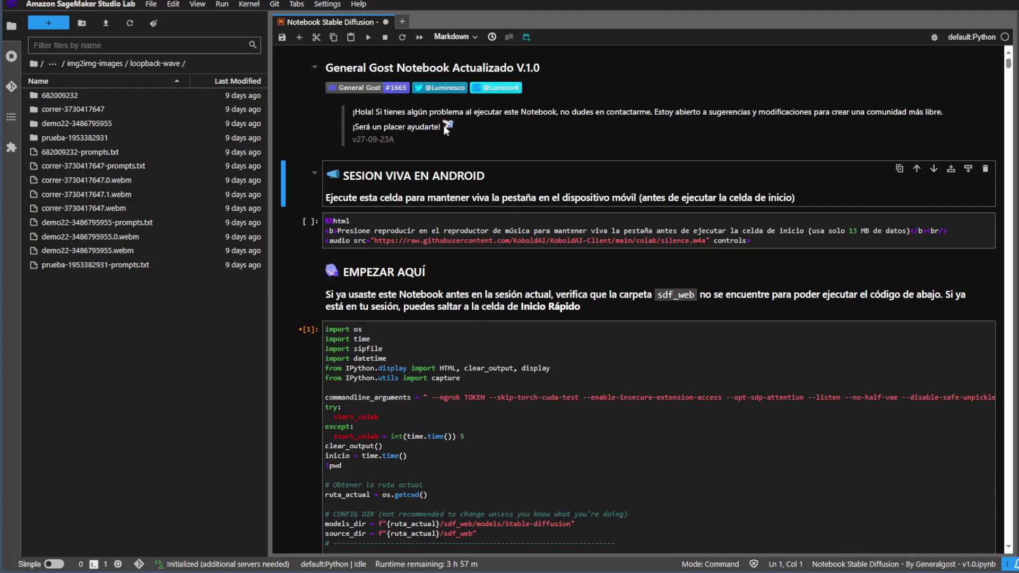
{"action": "left_click", "coordinate": [430, 97]}
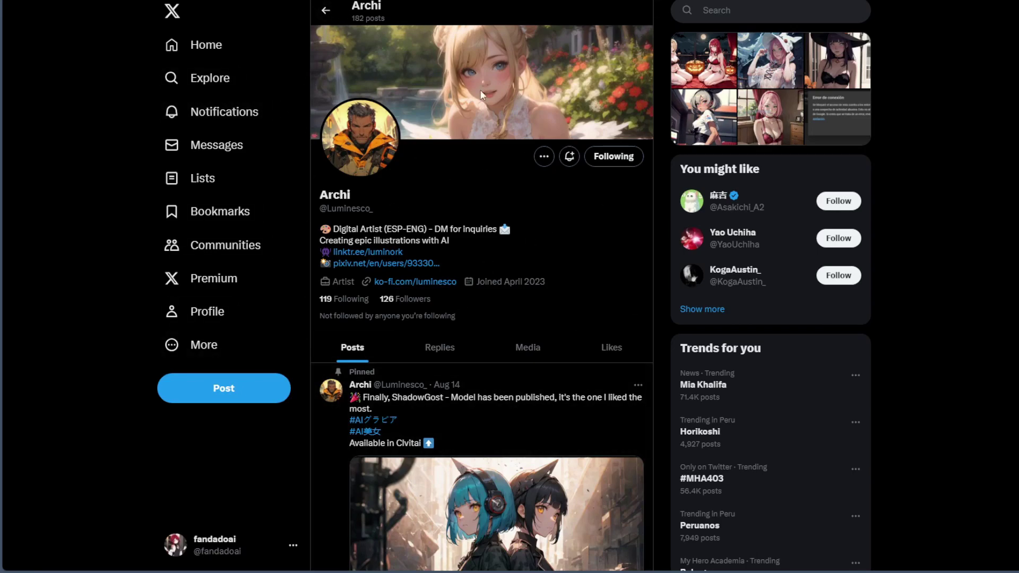
{"action": "key", "text": "ctrl+w"}
{"action": "left_click", "coordinate": [446, 378]}
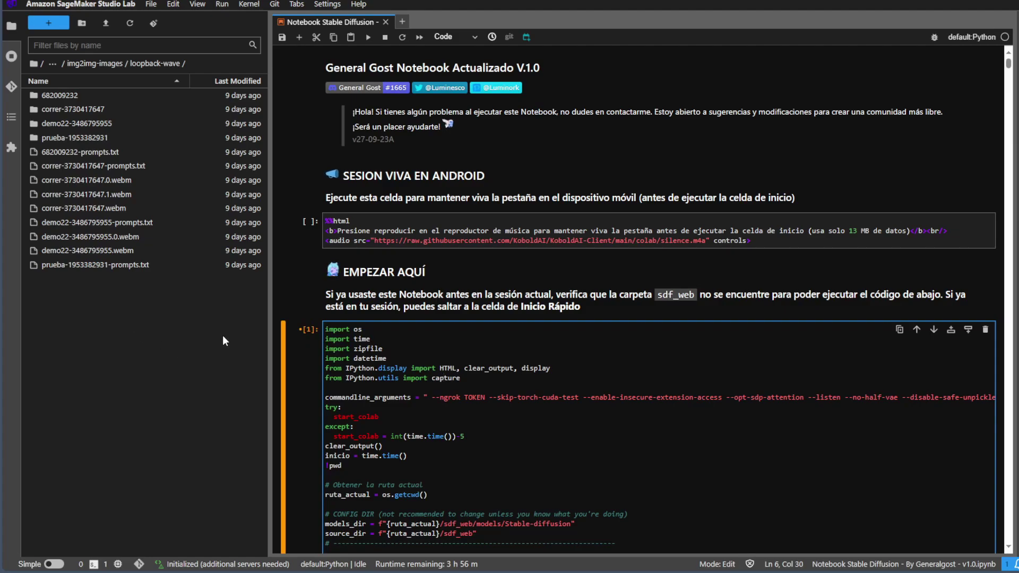
- Reopen the Stable Diffusion notebook from the sagemaker-studiolab-notebooks folder and review its EMPEZAR AQUÍ code cell
{"action": "left_click", "coordinate": [33, 63]}
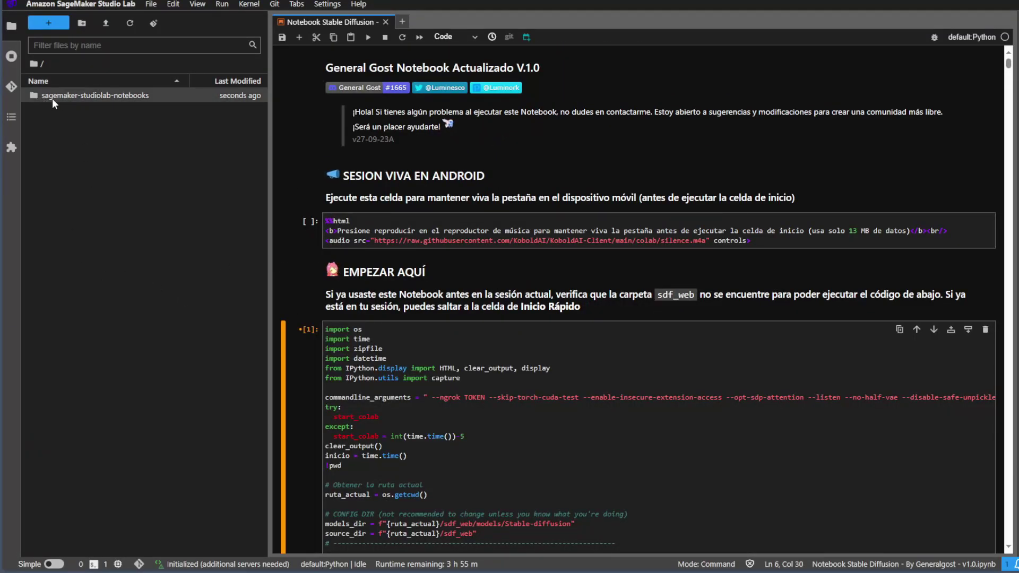
{"action": "double_click", "coordinate": [141, 97]}
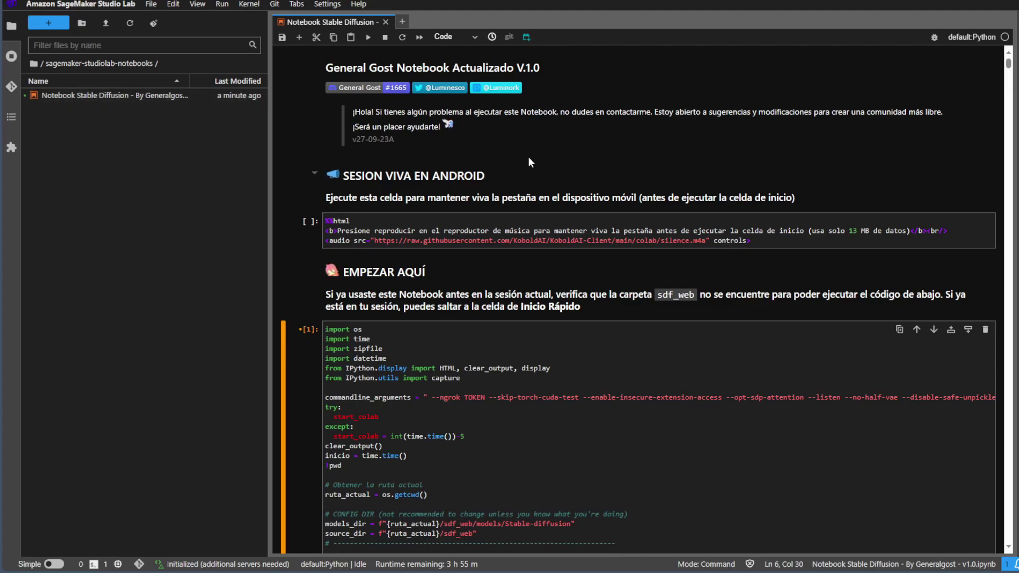
{"action": "left_click", "coordinate": [174, 95]}
{"action": "key", "text": "alt+w"}
{"action": "double_click", "coordinate": [175, 96]}
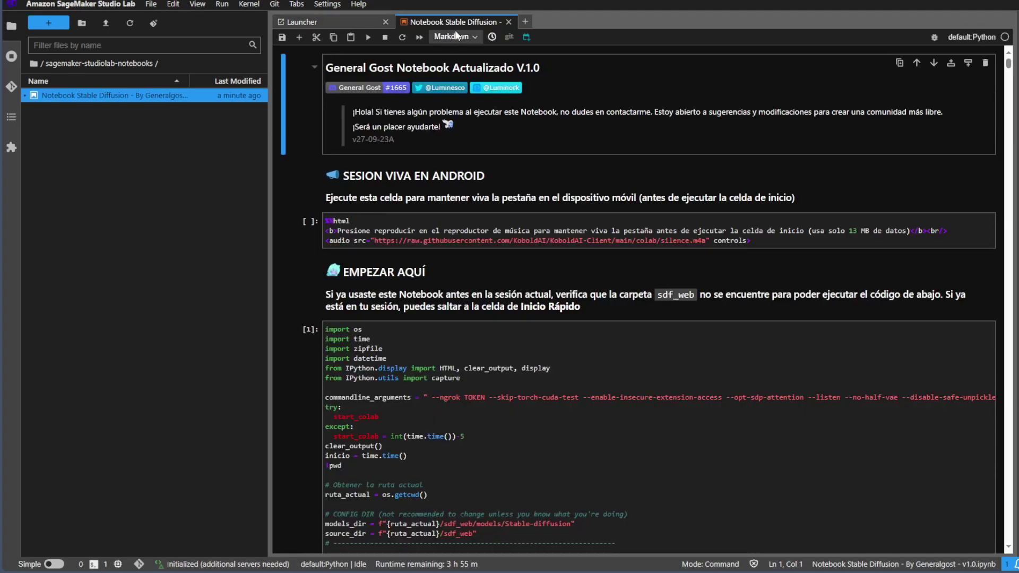
{"action": "scroll", "coordinate": [530, 246], "scroll_direction": "down", "scroll_amount": 3}
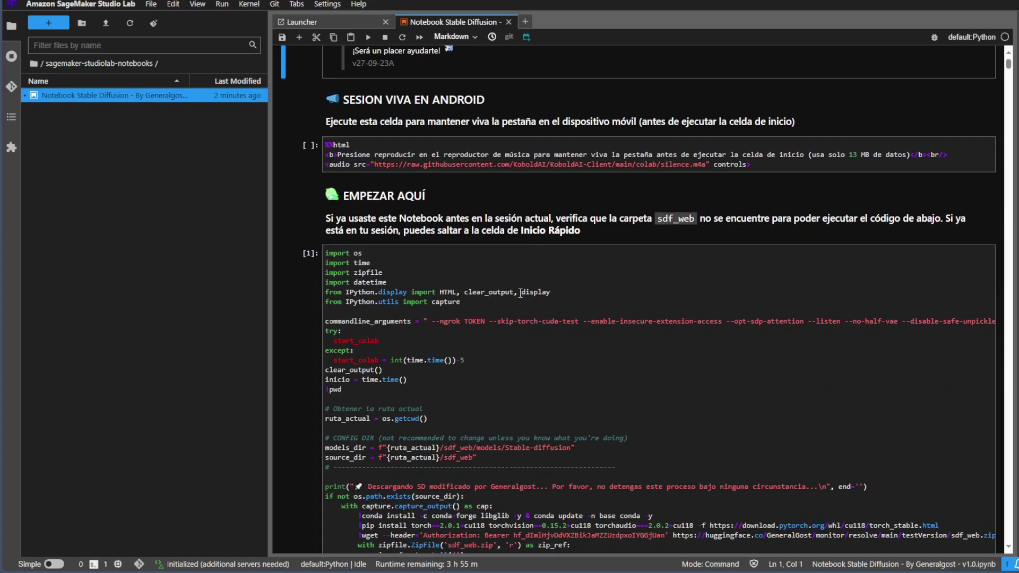
{"action": "scroll", "coordinate": [452, 355], "scroll_direction": "down", "scroll_amount": 3}
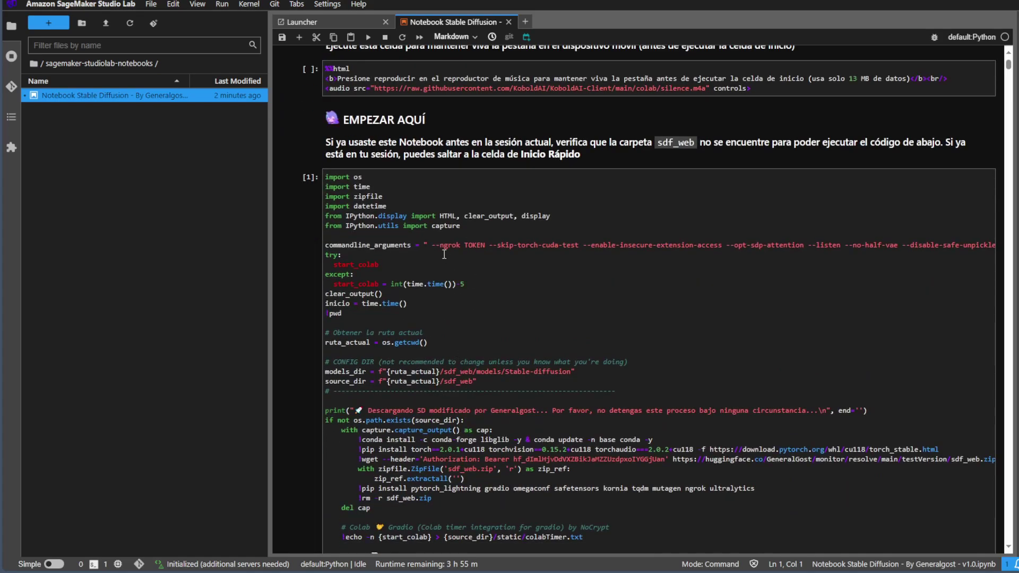
{"action": "scroll", "coordinate": [494, 276], "scroll_direction": "up", "scroll_amount": 3}
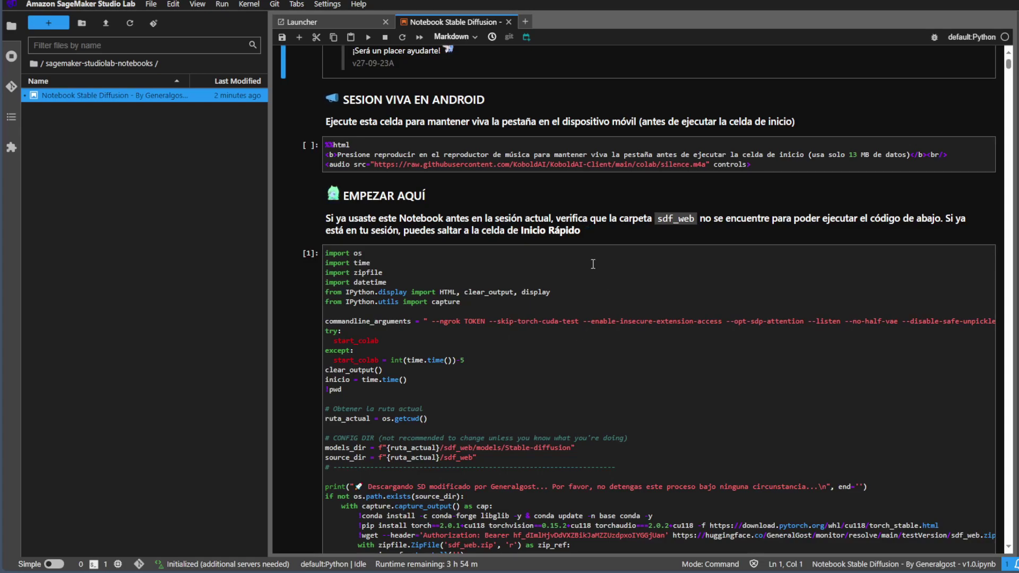
{"action": "scroll", "coordinate": [523, 349], "scroll_direction": "up", "scroll_amount": 2}
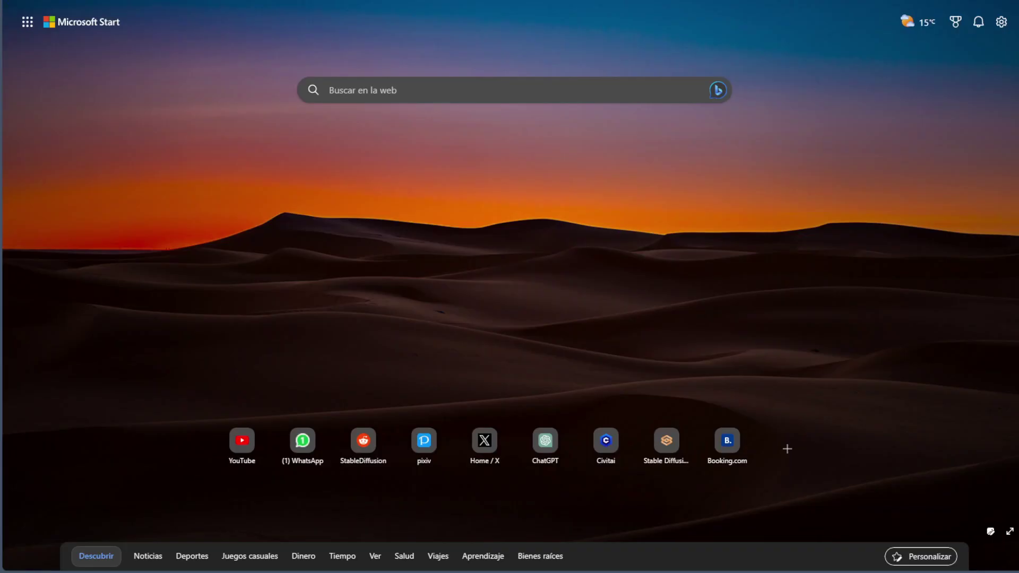
- Search the web for ngrok, open its website and log in to the account dashboard
{"action": "type", "text": "ngrok"}
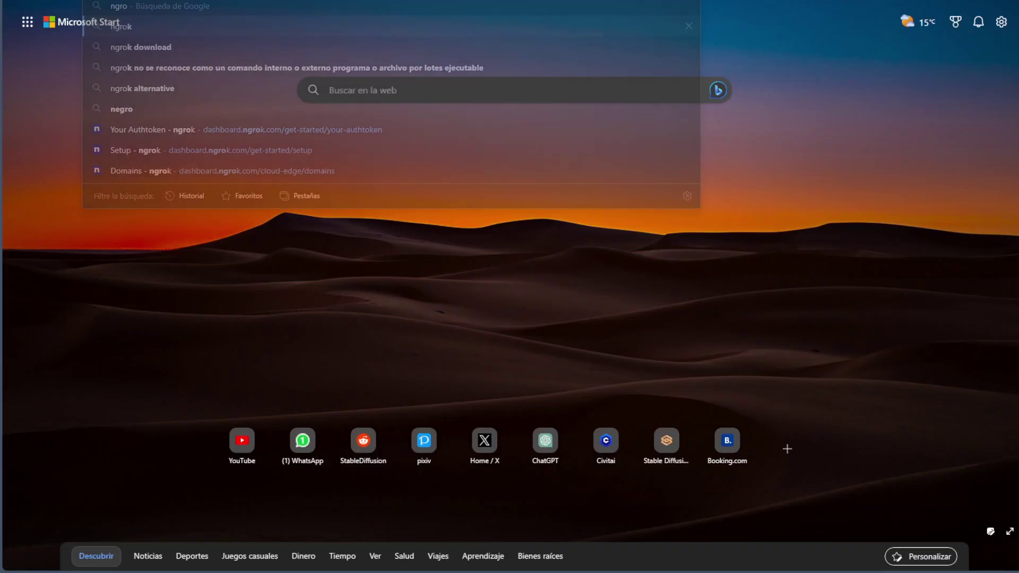
{"action": "key", "text": "Return"}
{"action": "mouse_move", "coordinate": [490, 39]}
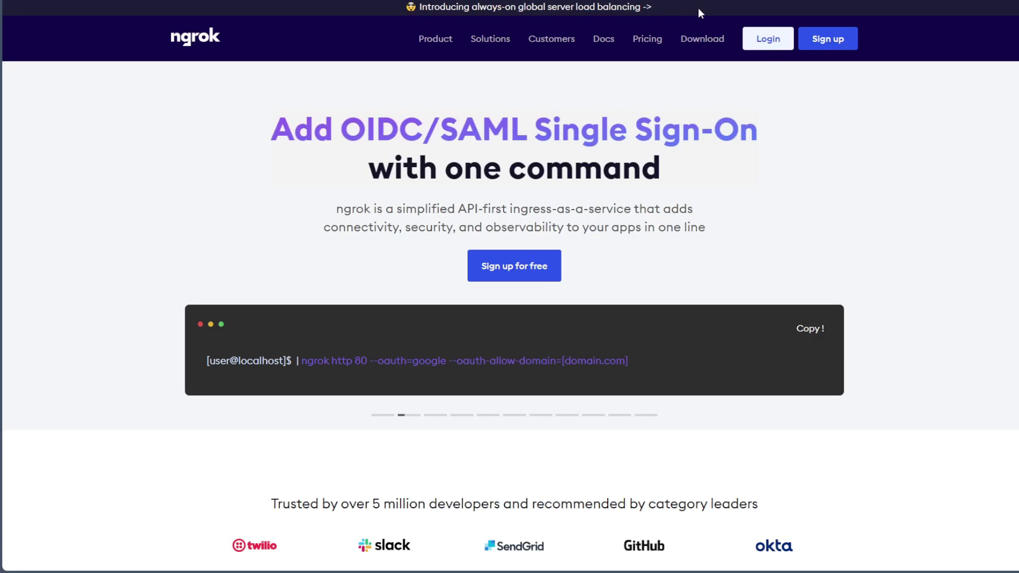
{"action": "left_click", "coordinate": [769, 38]}
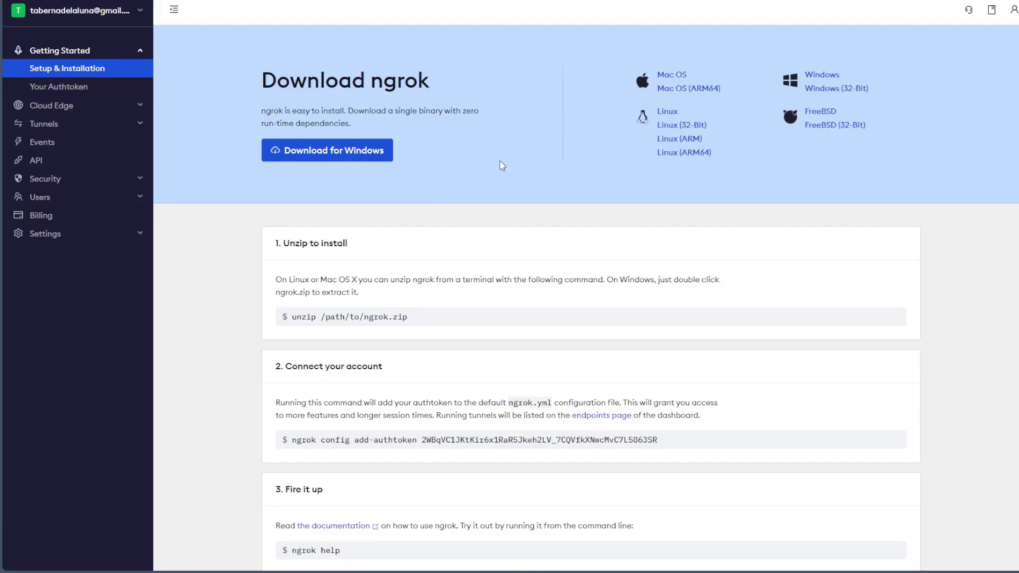
- Open the account's authtoken page in the ngrok dashboard
{"action": "scroll", "coordinate": [421, 284], "scroll_direction": "down", "scroll_amount": 2}
{"action": "scroll", "coordinate": [421, 292], "scroll_direction": "up", "scroll_amount": 2}
{"action": "left_click", "coordinate": [81, 88]}
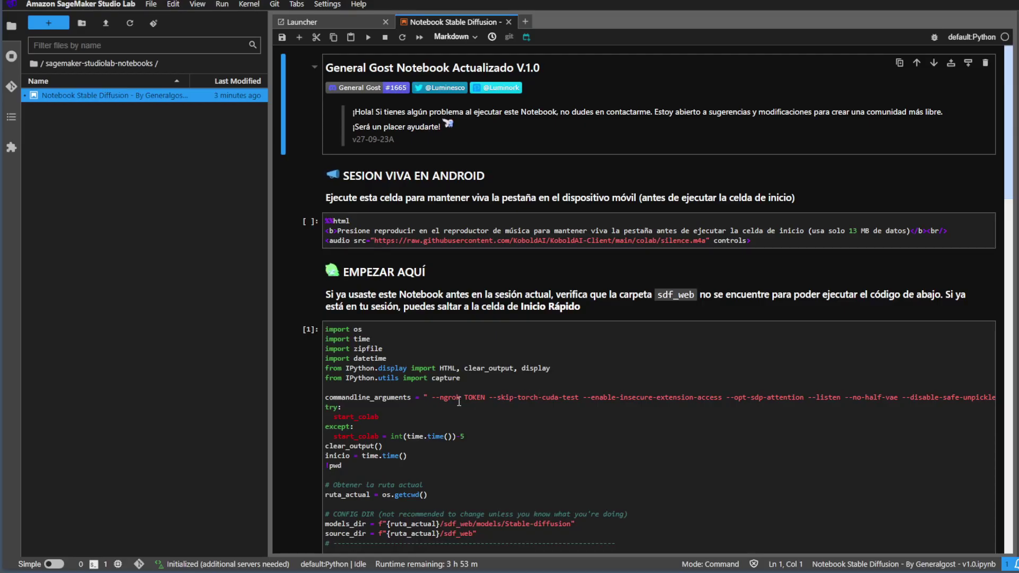
- Mark the --ngrok placeholder in commandline_arguments as /*TOKEN*/, save the notebook and select the marked placeholder
{"action": "double_click", "coordinate": [465, 400]}
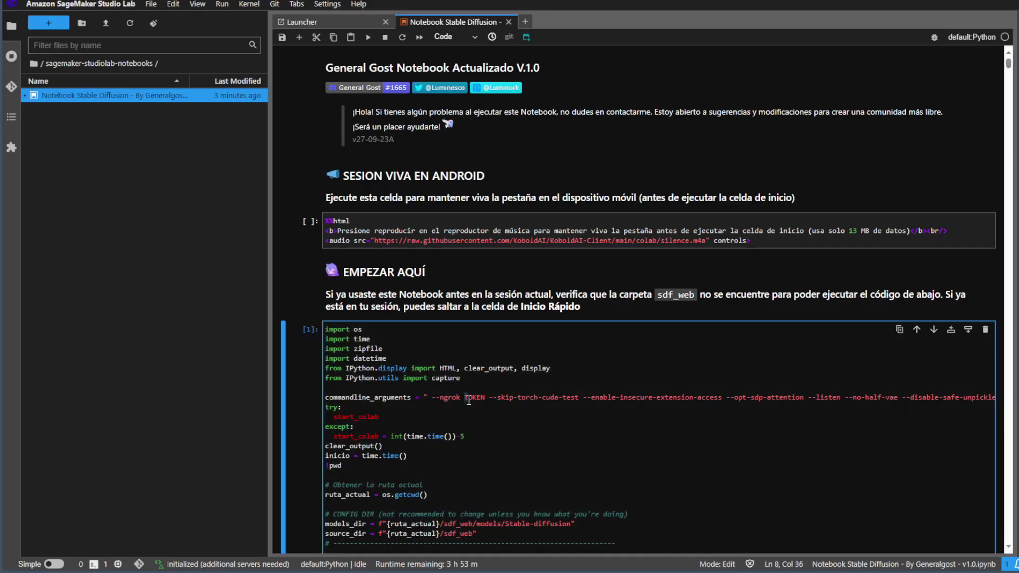
{"action": "left_click", "coordinate": [467, 402]}
{"action": "type", "text": "-"}
{"action": "key", "text": "ctrl+z"}
{"action": "key", "text": "ctrl+s"}
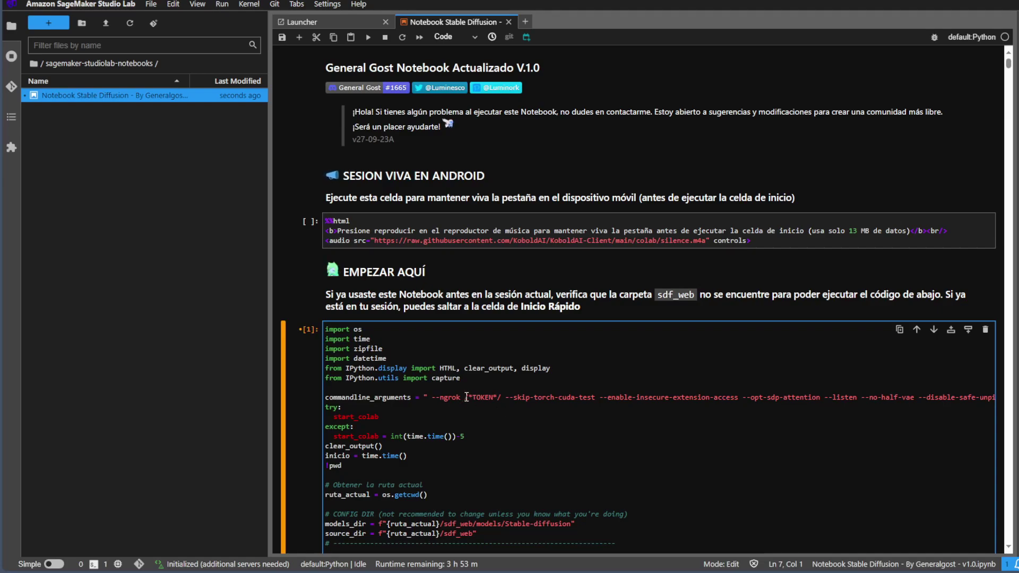
{"action": "left_click_drag", "start_coordinate": [467, 398], "coordinate": [501, 400]}
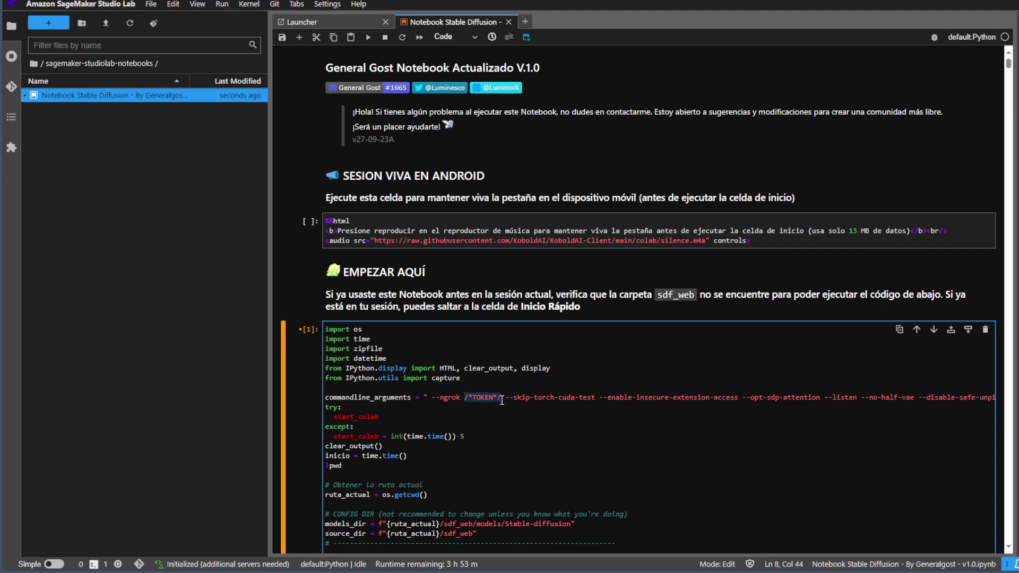
- Replace the selected /*TOKEN*/ placeholder in commandline_arguments with the ngrok authtoken and run the EMPEZAR AQUÍ code cell
{"action": "key", "text": "ctrl+v"}
{"action": "key", "text": "Down"}
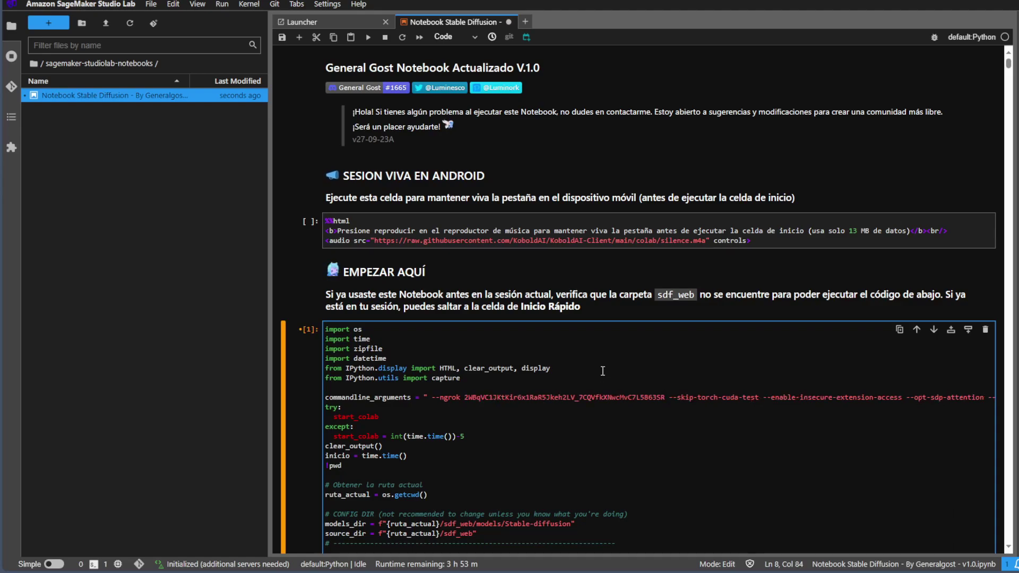
{"action": "scroll", "coordinate": [502, 328], "scroll_direction": "down", "scroll_amount": 2}
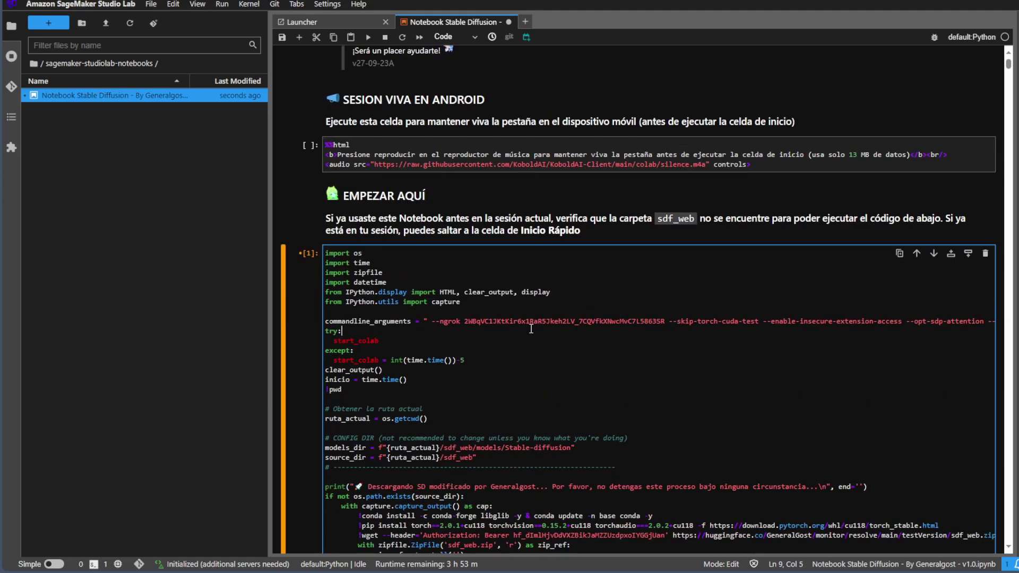
{"action": "scroll", "coordinate": [509, 366], "scroll_direction": "up", "scroll_amount": 2}
{"action": "scroll", "coordinate": [509, 366], "scroll_direction": "down", "scroll_amount": 6}
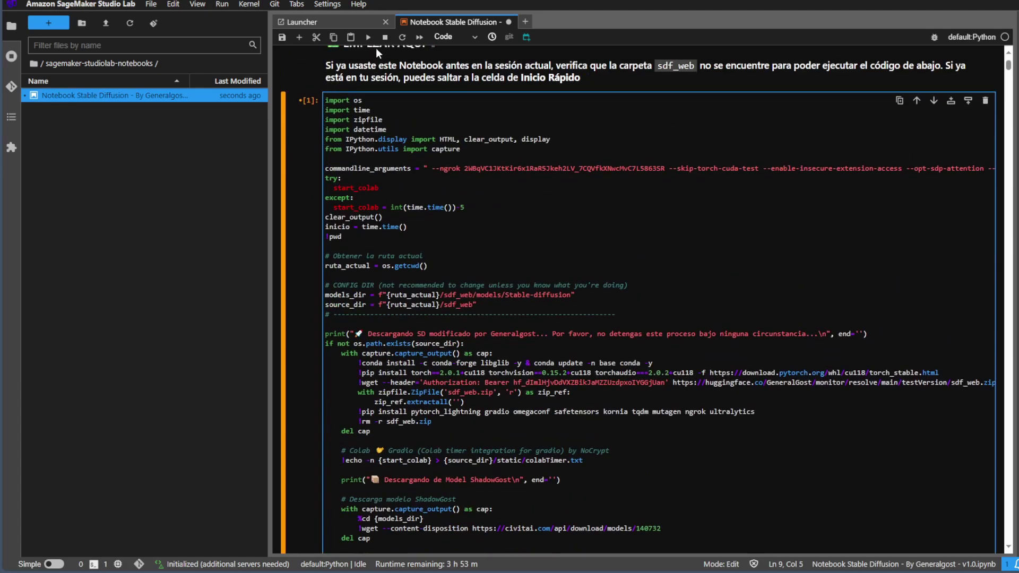
{"action": "left_click", "coordinate": [368, 37]}
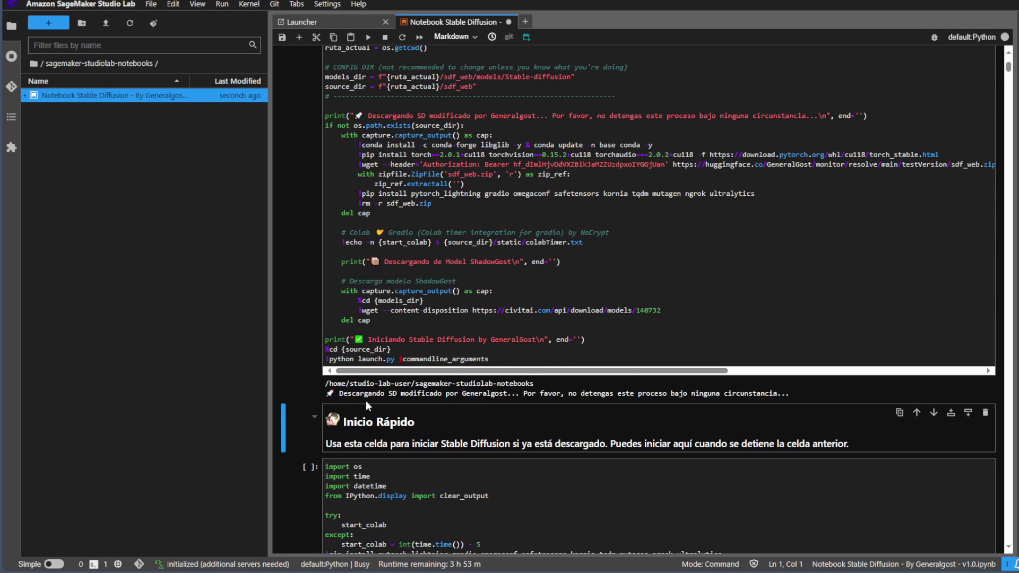
- Examine the running EMPEZAR AQUÍ cell, its download output and the Inicio Rápido cell below it
{"action": "scroll", "coordinate": [393, 391], "scroll_direction": "up", "scroll_amount": 8}
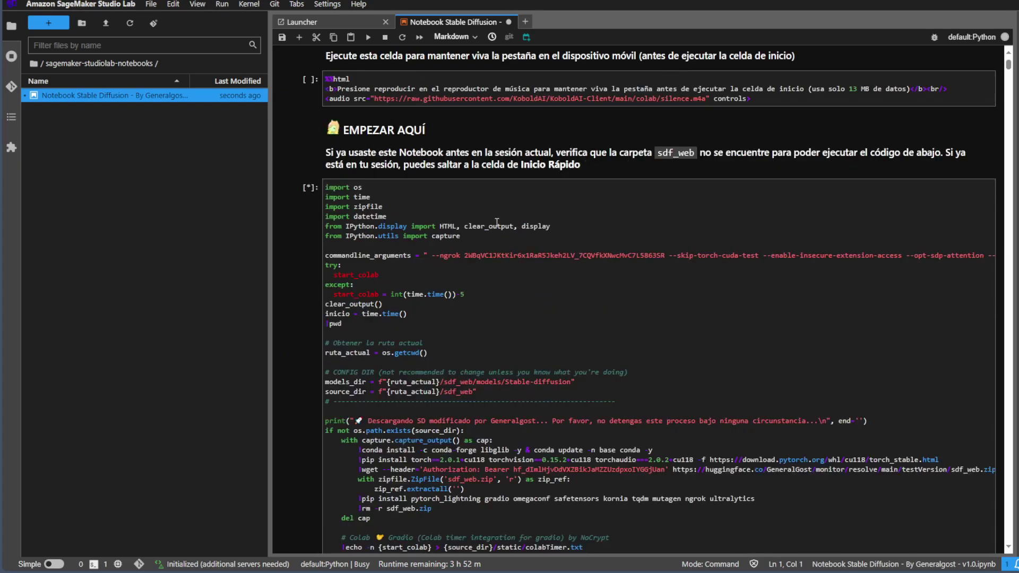
{"action": "scroll", "coordinate": [289, 318], "scroll_direction": "down", "scroll_amount": 4}
{"action": "scroll", "coordinate": [304, 222], "scroll_direction": "down", "scroll_amount": 4}
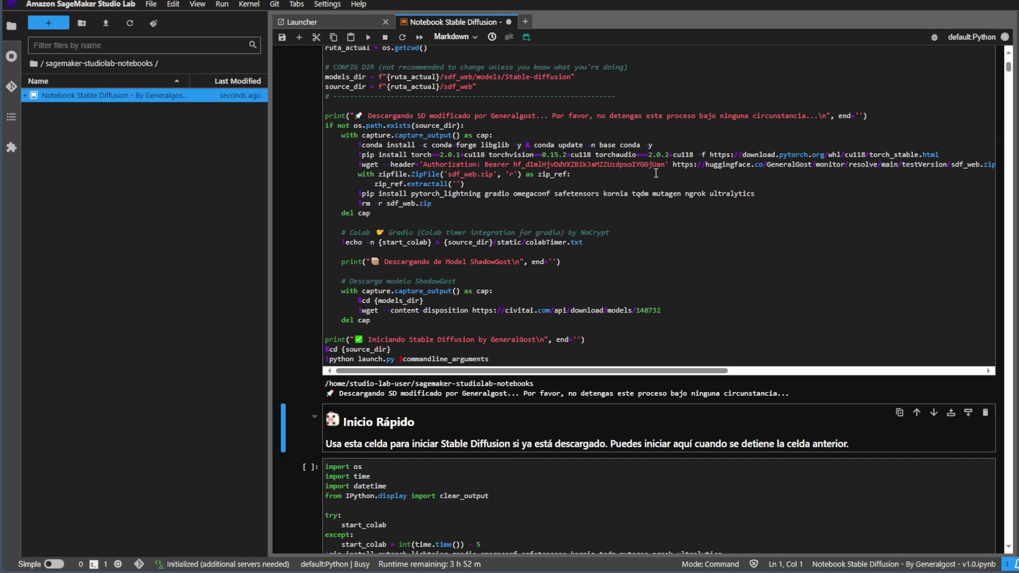
{"action": "scroll", "coordinate": [335, 272], "scroll_direction": "down", "scroll_amount": 6}
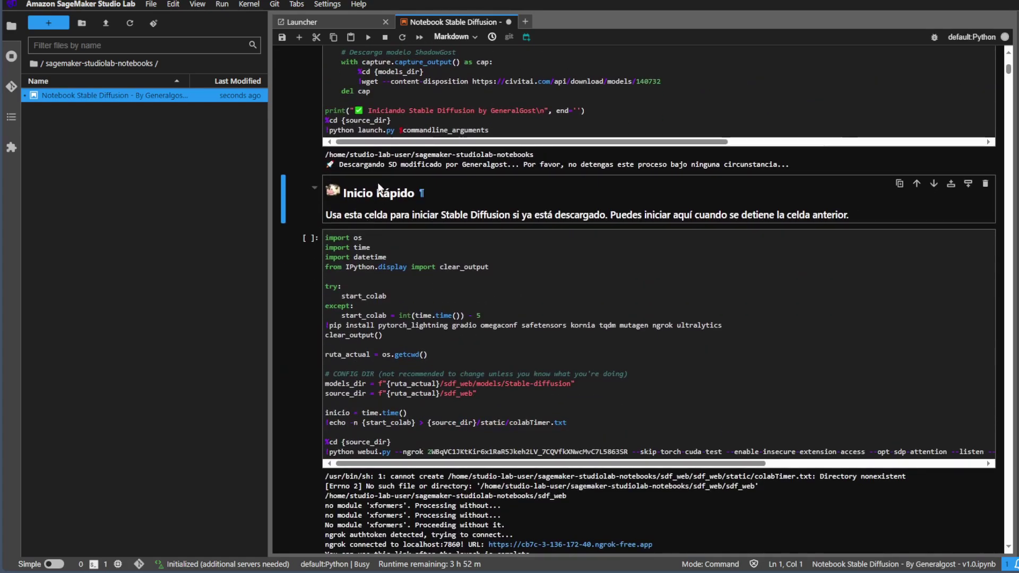
{"action": "left_click", "coordinate": [346, 325]}
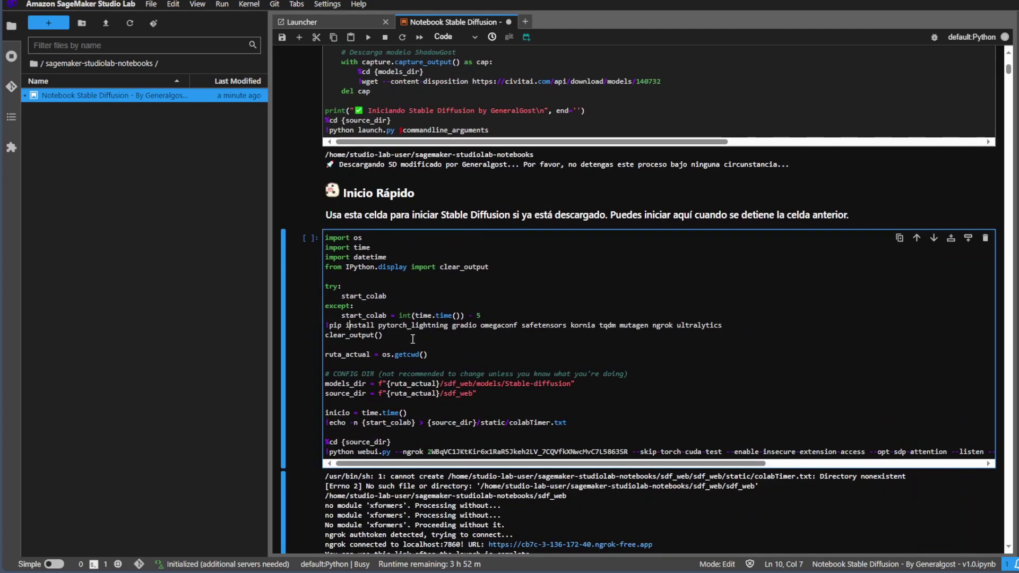
{"action": "scroll", "coordinate": [451, 493], "scroll_direction": "up", "scroll_amount": 4}
{"action": "scroll", "coordinate": [381, 329], "scroll_direction": "up", "scroll_amount": 4}
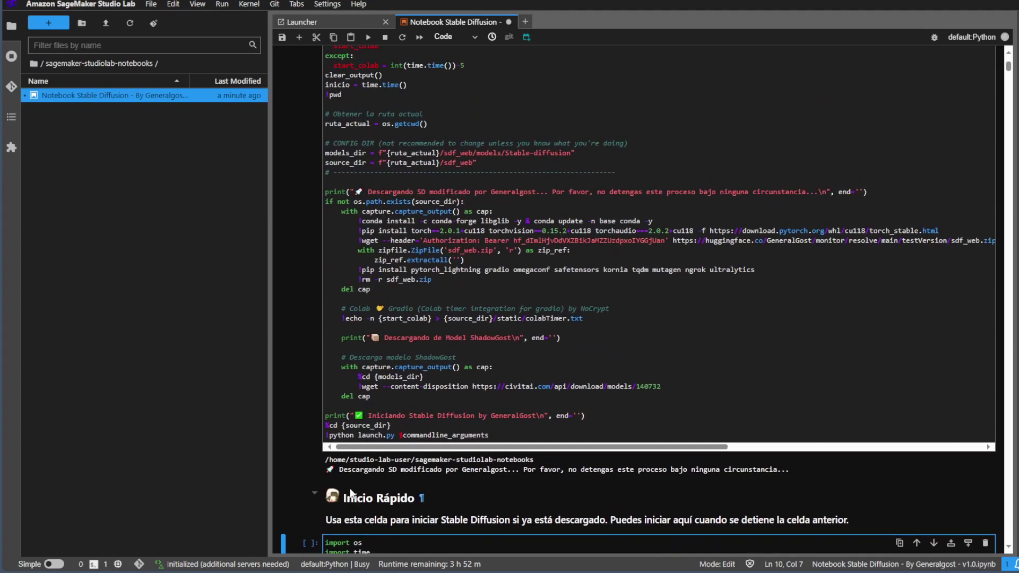
{"action": "left_click_drag", "start_coordinate": [536, 459], "coordinate": [632, 468]}
{"action": "left_click", "coordinate": [785, 466]}
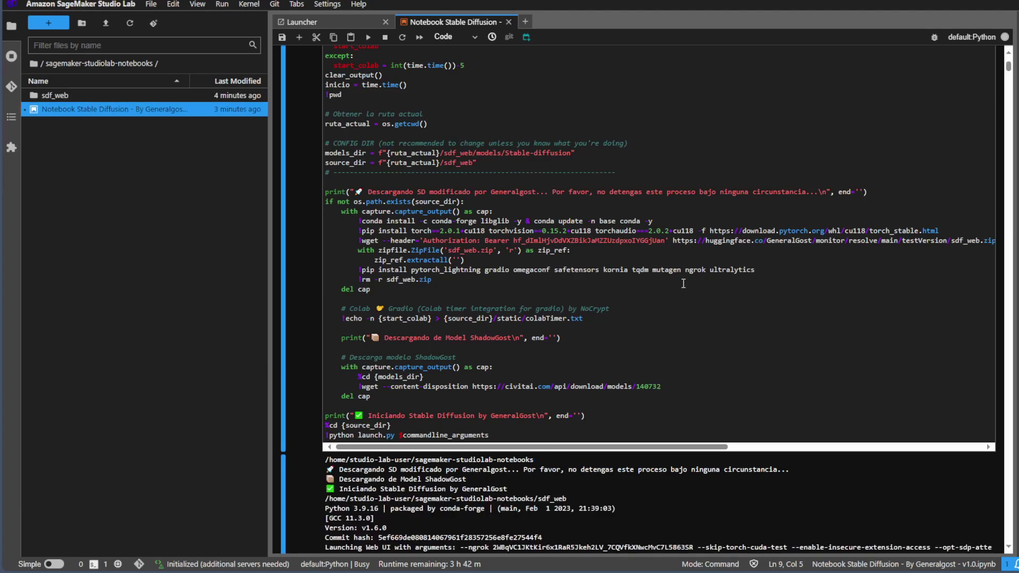
- Check the launch output, browse the contents of the sdf_web folder and return to the sagemaker-studiolab-notebooks folder
{"action": "scroll", "coordinate": [683, 291], "scroll_direction": "down", "scroll_amount": 5}
{"action": "scroll", "coordinate": [681, 285], "scroll_direction": "down", "scroll_amount": 3}
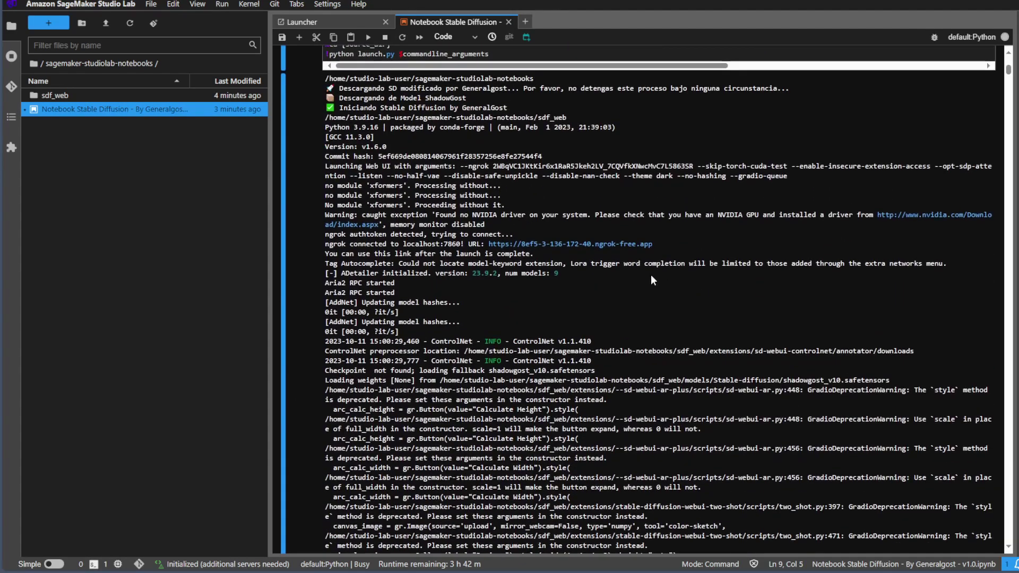
{"action": "double_click", "coordinate": [81, 98]}
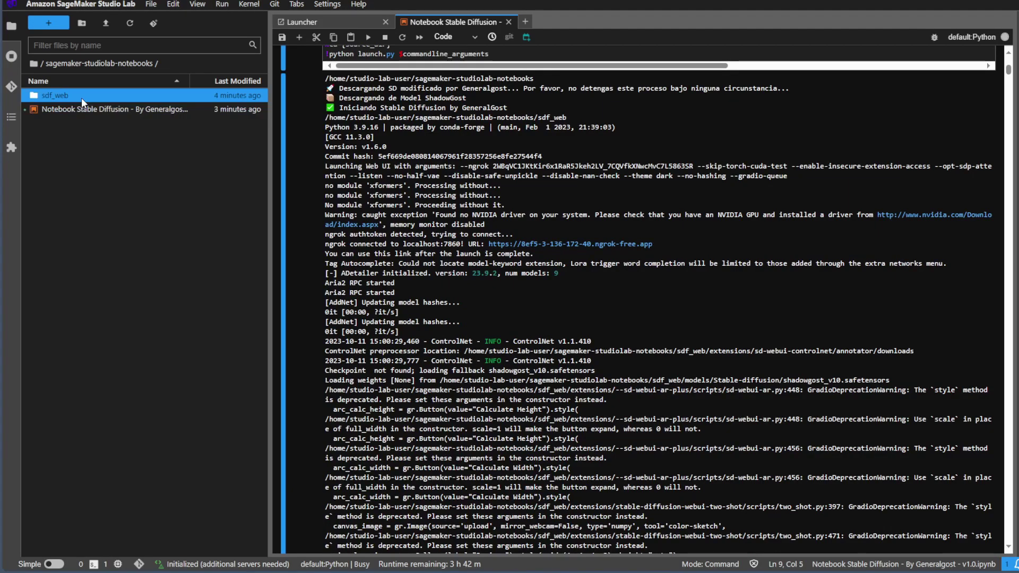
{"action": "double_click", "coordinate": [68, 96]}
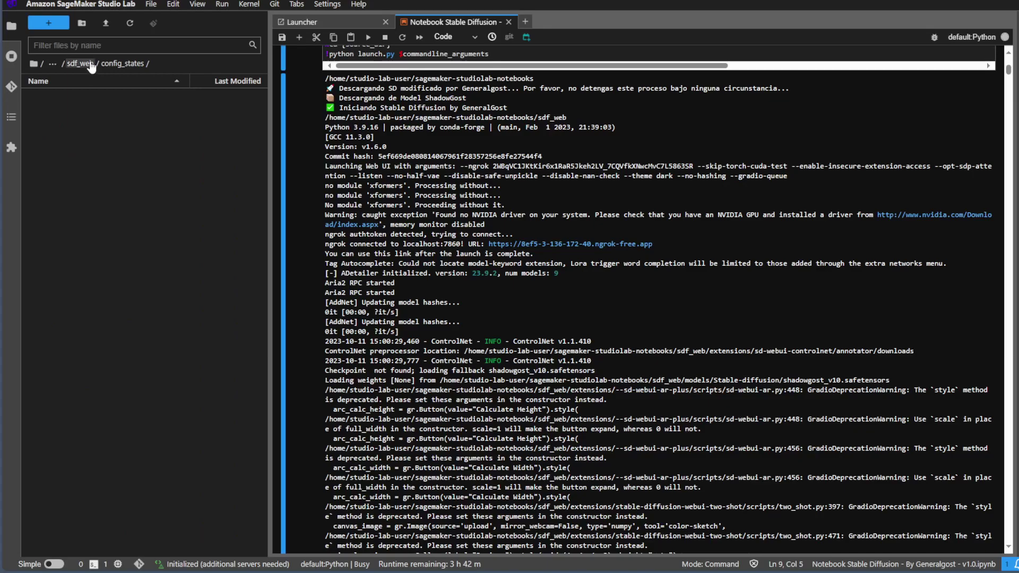
{"action": "left_click", "coordinate": [74, 63]}
{"action": "scroll", "coordinate": [129, 236], "scroll_direction": "down", "scroll_amount": 3}
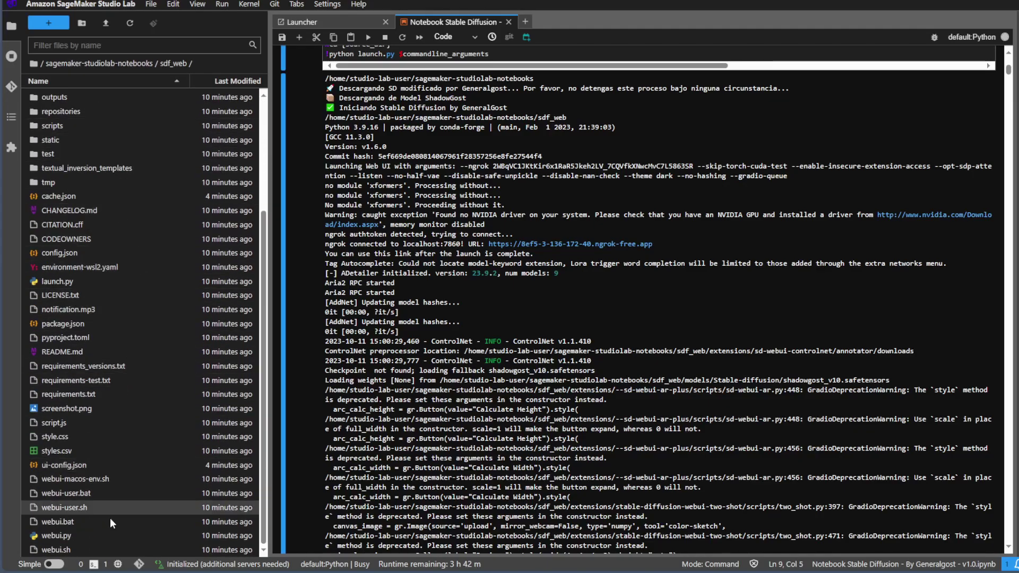
{"action": "key", "text": "BackSpace"}
{"action": "scroll", "coordinate": [537, 352], "scroll_direction": "up", "scroll_amount": 2}
{"action": "scroll", "coordinate": [394, 270], "scroll_direction": "down", "scroll_amount": 2}
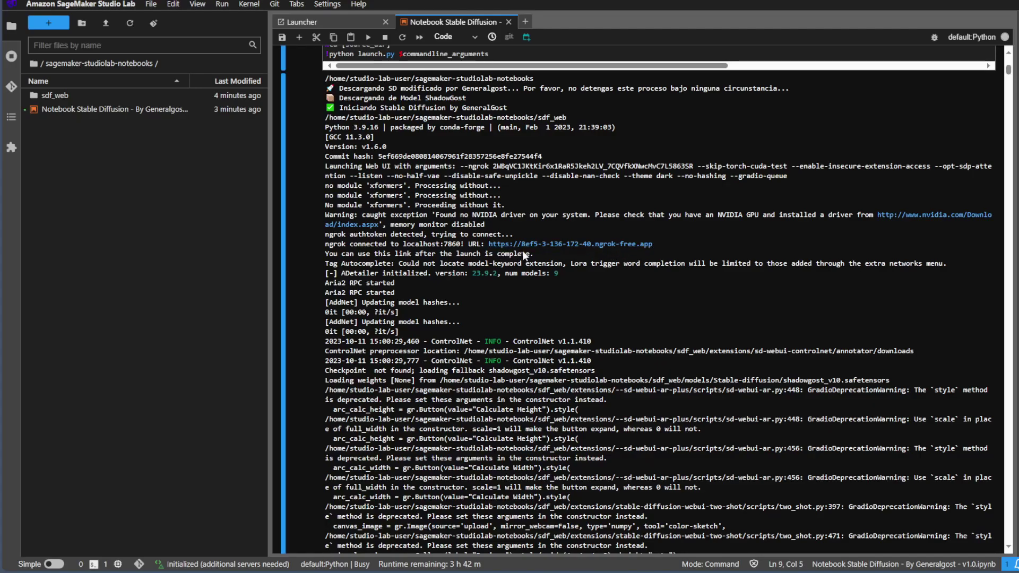
- Open the ngrok link from the launch output, continue to the site and look over the txt2img page
{"action": "scroll", "coordinate": [529, 253], "scroll_direction": "down", "scroll_amount": 4}
{"action": "scroll", "coordinate": [528, 254], "scroll_direction": "down", "scroll_amount": 4}
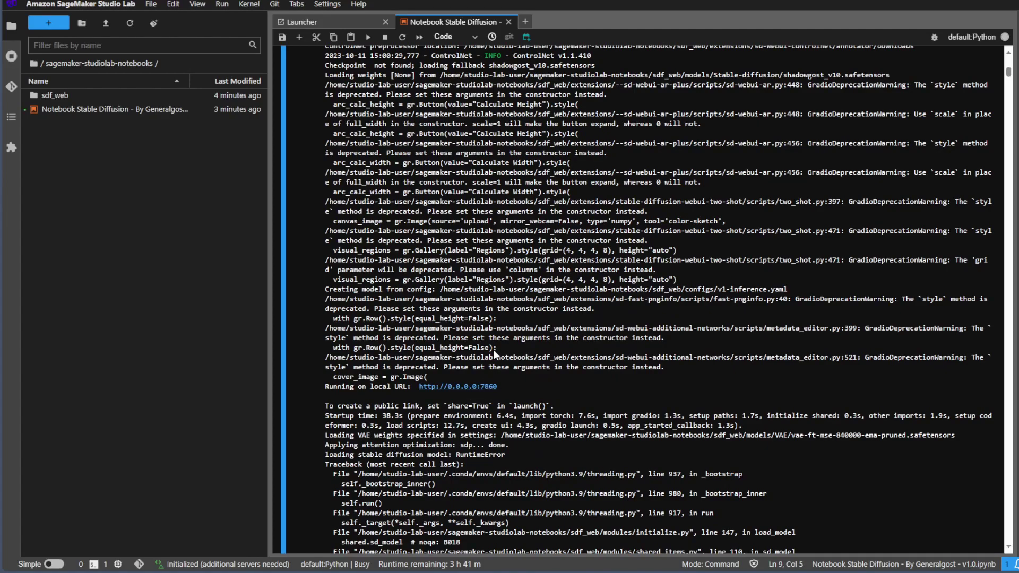
{"action": "scroll", "coordinate": [535, 317], "scroll_direction": "up", "scroll_amount": 4}
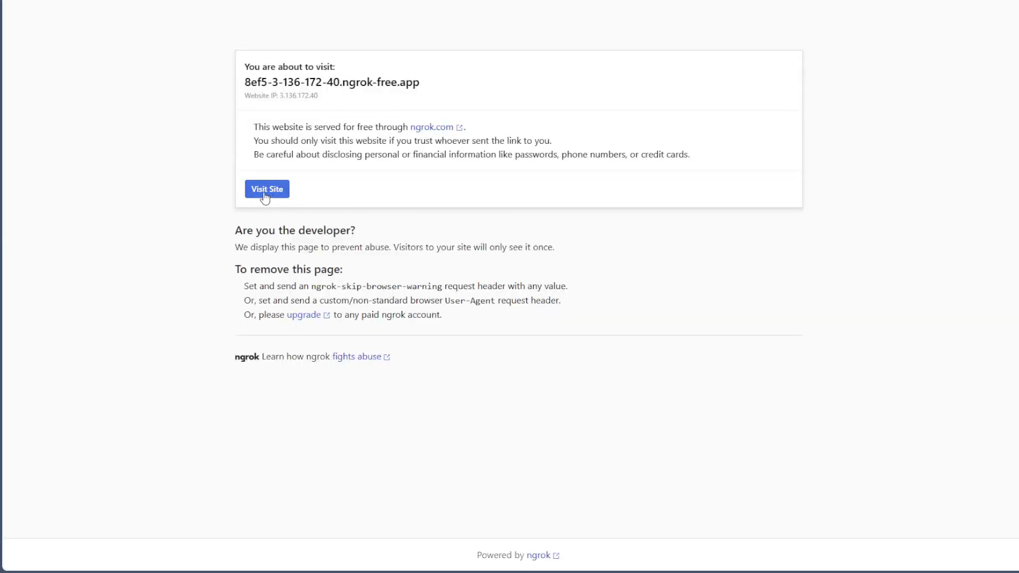
{"action": "left_click", "coordinate": [266, 192]}
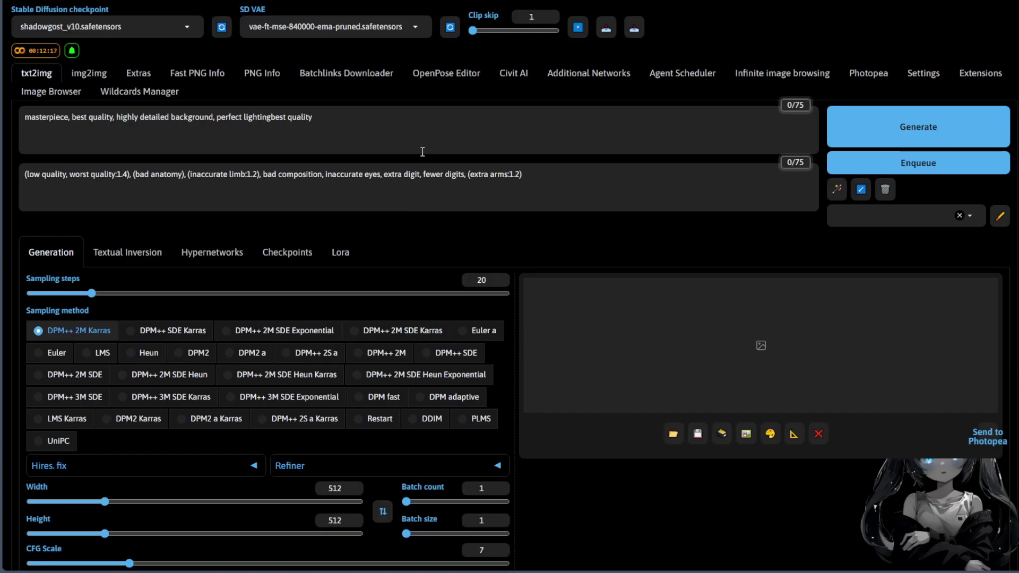
{"action": "scroll", "coordinate": [605, 280], "scroll_direction": "down", "scroll_amount": 10}
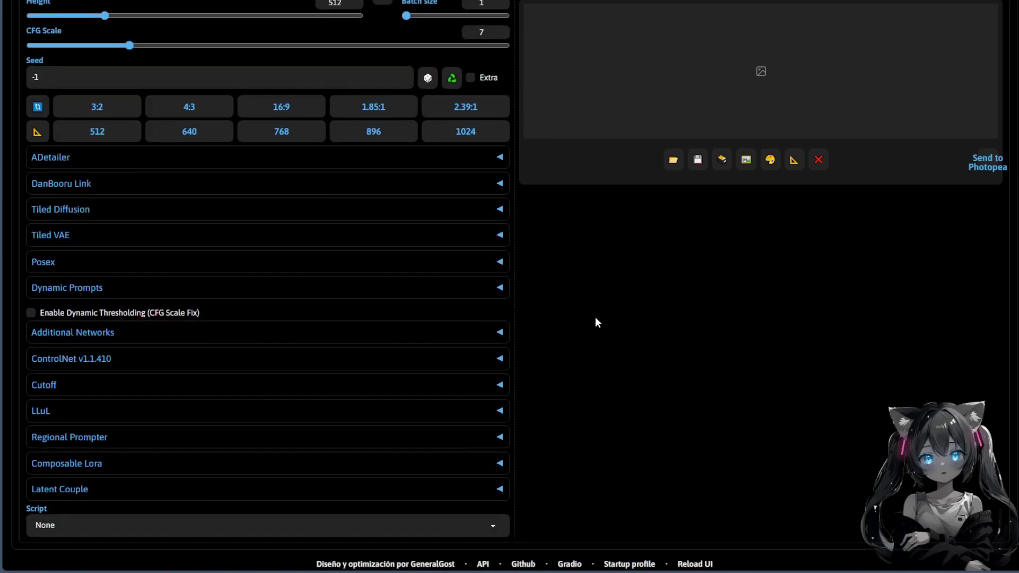
{"action": "scroll", "coordinate": [597, 319], "scroll_direction": "up", "scroll_amount": 10}
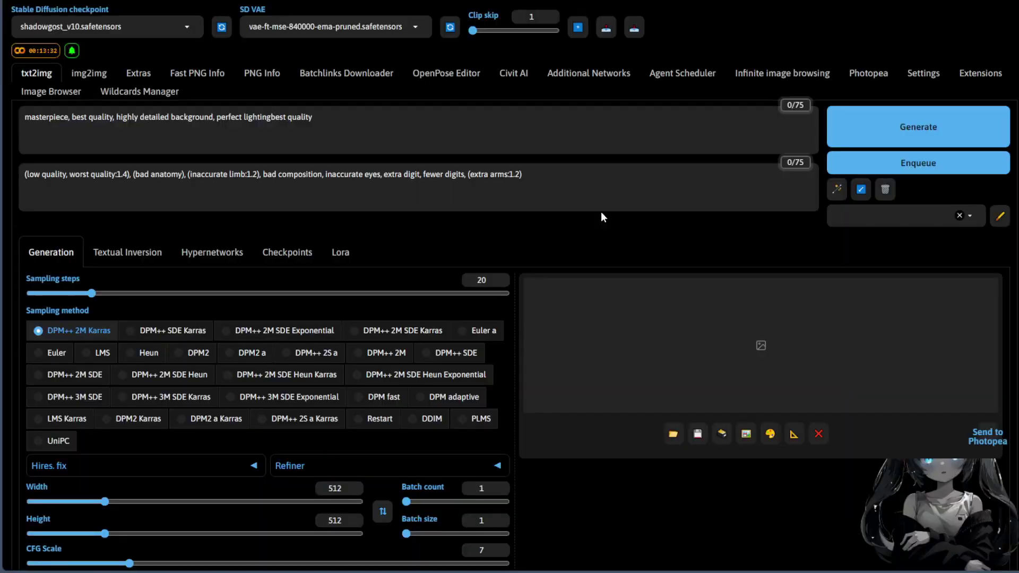
- Add ",1girl," to the prompt, set 25 sampling steps and a batch count of 4, and try to generate images
{"action": "type", "text": ",1girl"}
{"action": "key", "text": "Tab"}
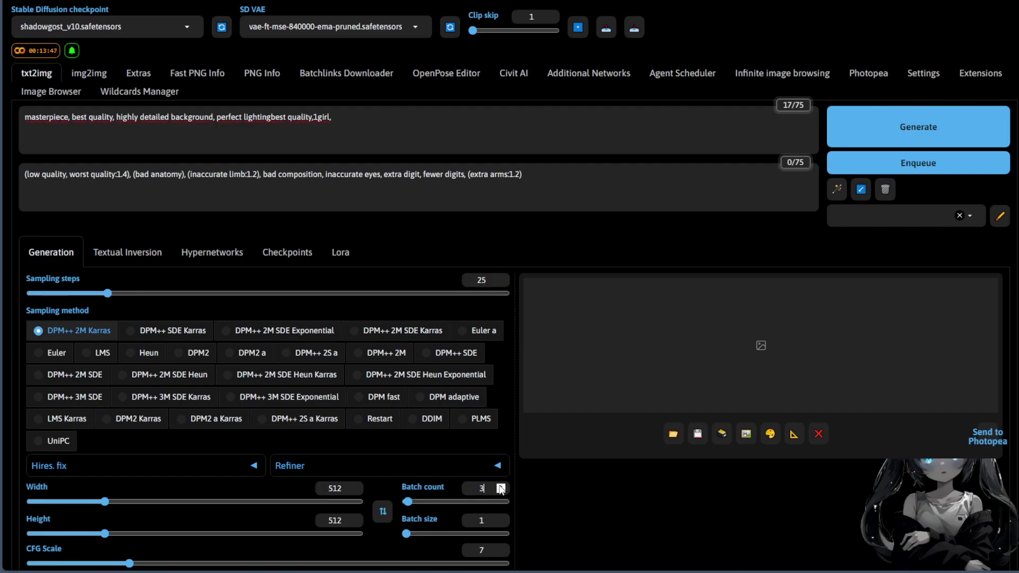
{"action": "key", "text": "ctrl+Return"}
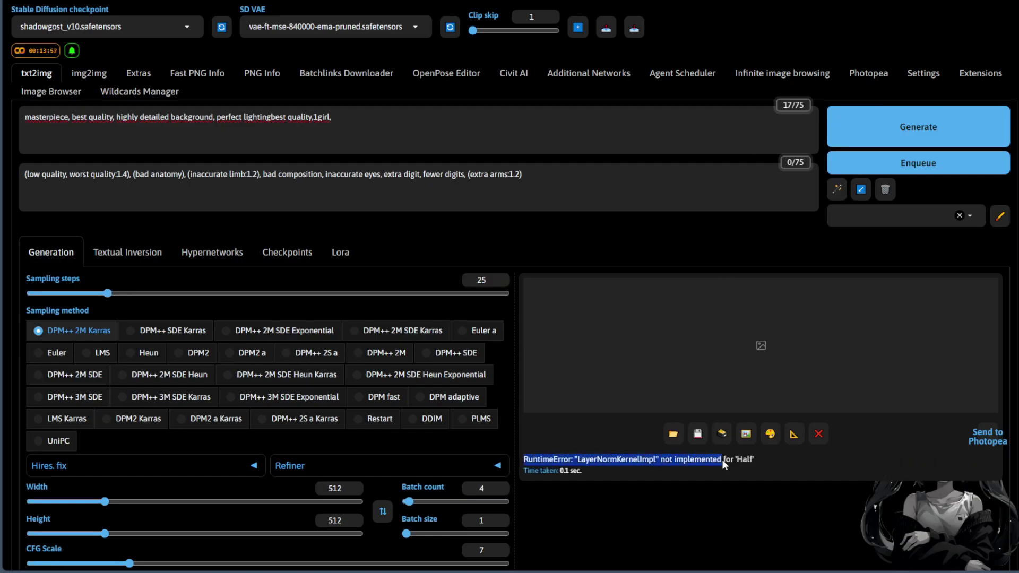
- Return to the Stable Diffusion notebook and stop the running EMPEZAR AQUÍ cell
{"action": "key", "text": "ctrl+Tab"}
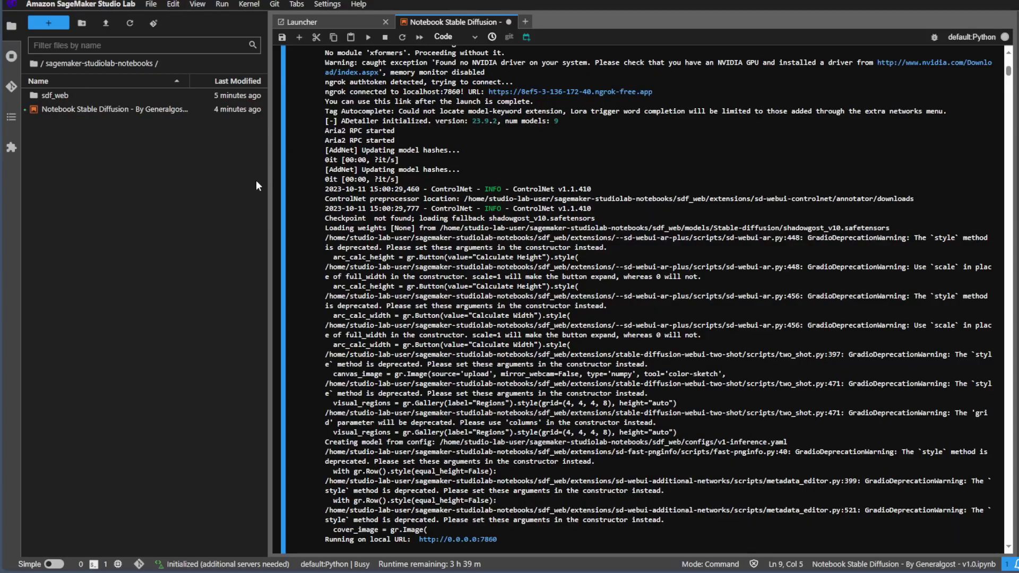
{"action": "scroll", "coordinate": [338, 339], "scroll_direction": "up", "scroll_amount": 15}
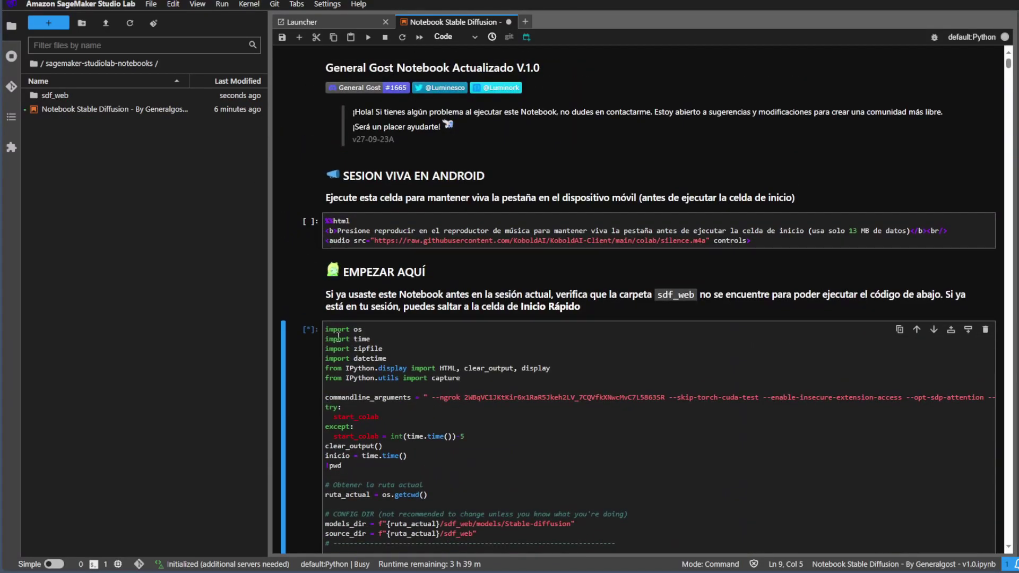
{"action": "scroll", "coordinate": [317, 383], "scroll_direction": "down", "scroll_amount": 15}
{"action": "scroll", "coordinate": [285, 374], "scroll_direction": "down", "scroll_amount": 5}
{"action": "left_click", "coordinate": [386, 37]}
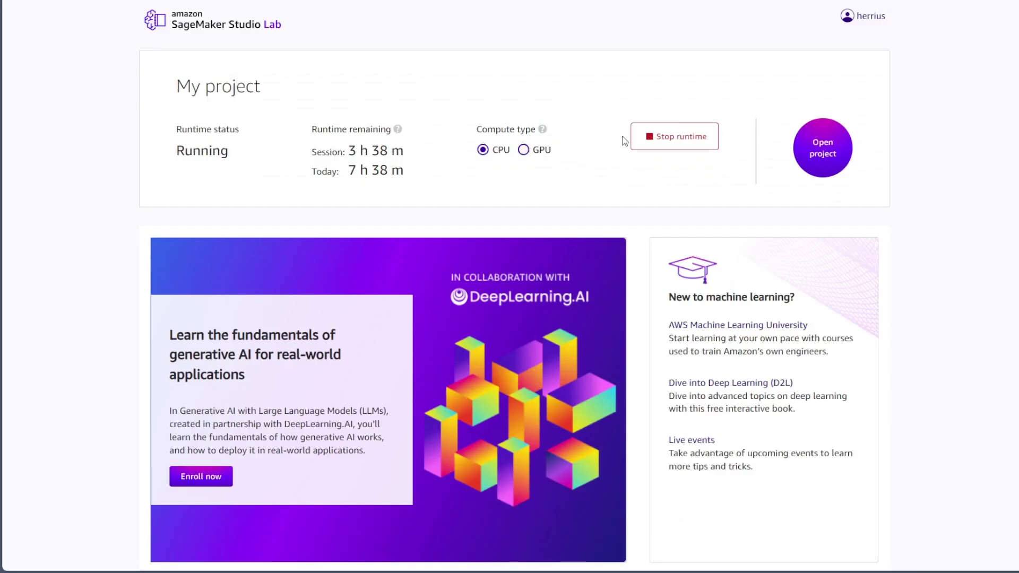
- Stop the project's CPU runtime and select GPU as the compute type
{"action": "left_click", "coordinate": [640, 139]}
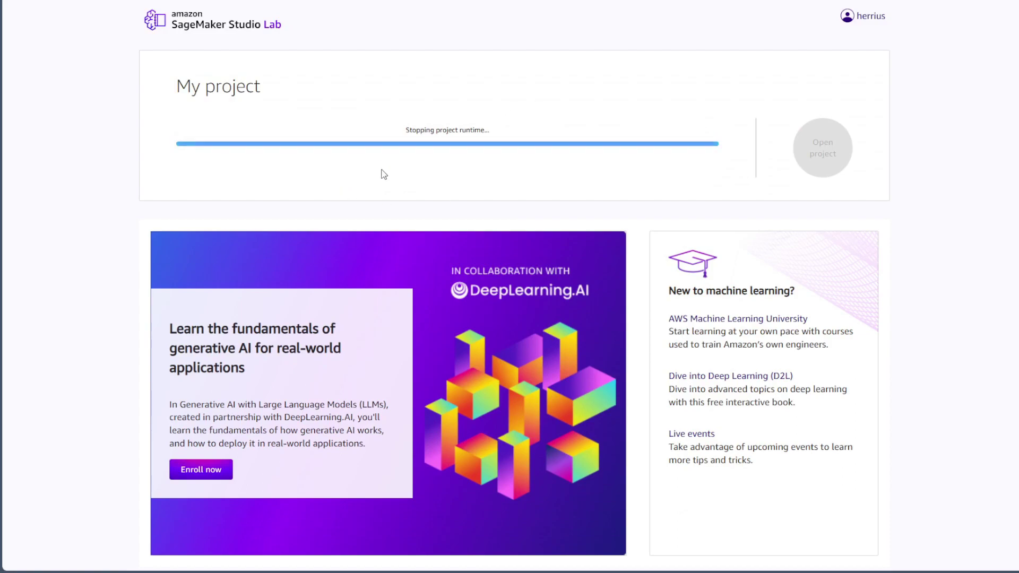
{"action": "left_click_drag", "start_coordinate": [348, 172], "coordinate": [402, 183]}
{"action": "left_click", "coordinate": [450, 188]}
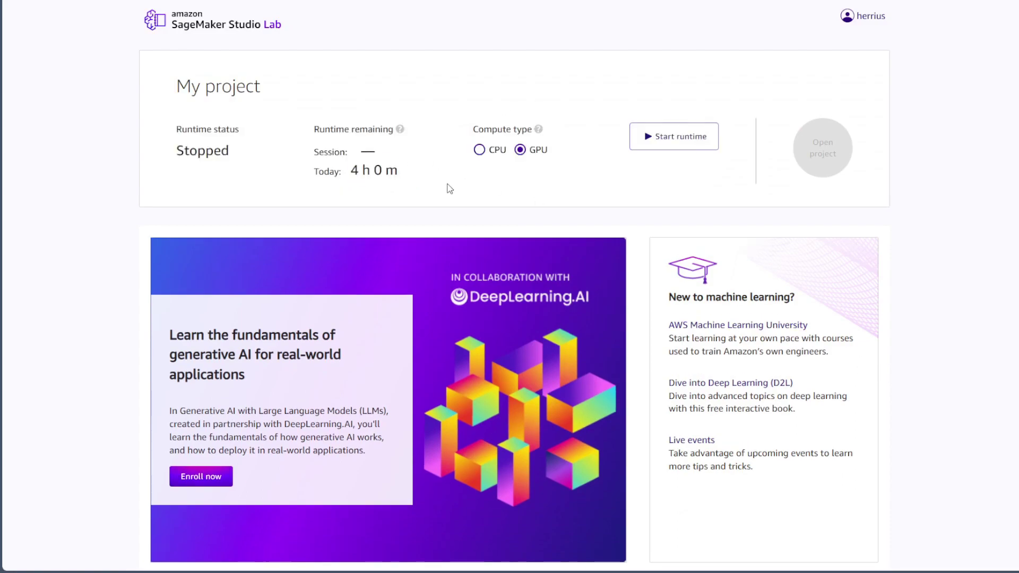
- Start the GPU runtime, retrying while none is available, and open the project
{"action": "left_click", "coordinate": [688, 138]}
{"action": "left_click_drag", "start_coordinate": [193, 138], "coordinate": [530, 132]}
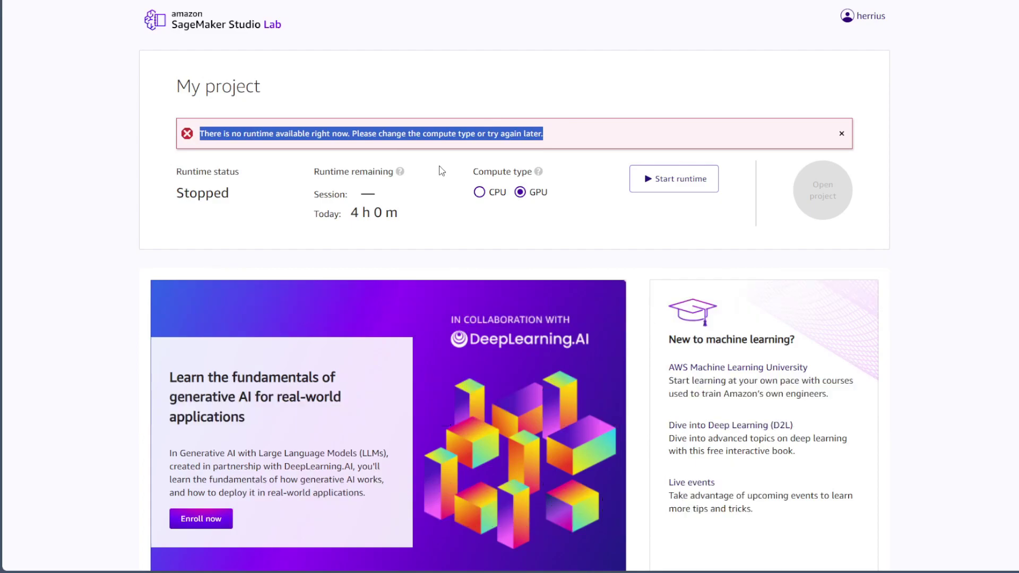
{"action": "left_click", "coordinate": [442, 170]}
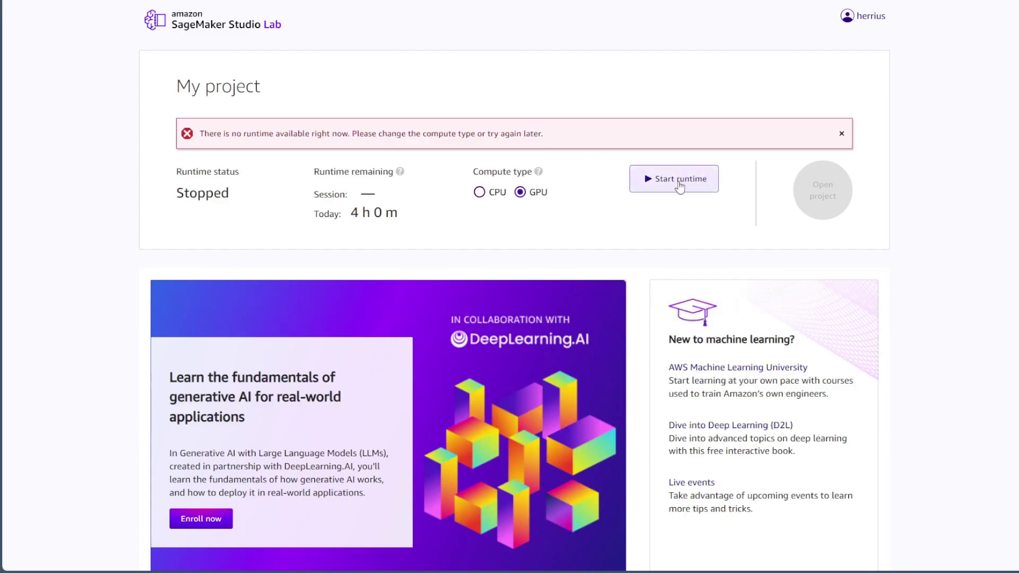
{"action": "left_click", "coordinate": [680, 181]}
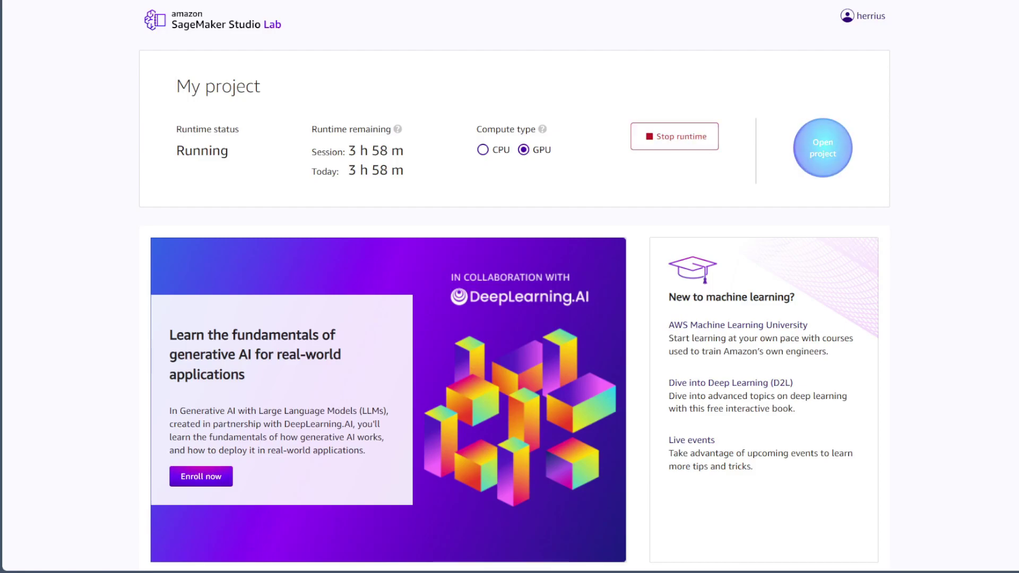
{"action": "left_click", "coordinate": [822, 148]}
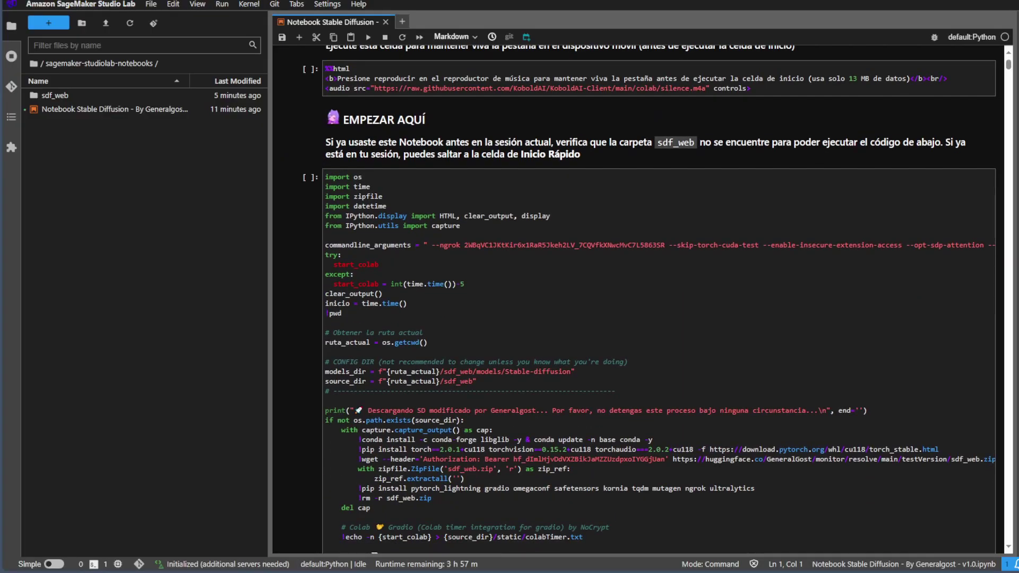
- Examine the reopened notebook's EMPEZAR AQUÍ cell with its saved output and the Inicio Rápido cell
{"action": "scroll", "coordinate": [637, 298], "scroll_direction": "down", "scroll_amount": 3}
{"action": "scroll", "coordinate": [659, 297], "scroll_direction": "down", "scroll_amount": 20}
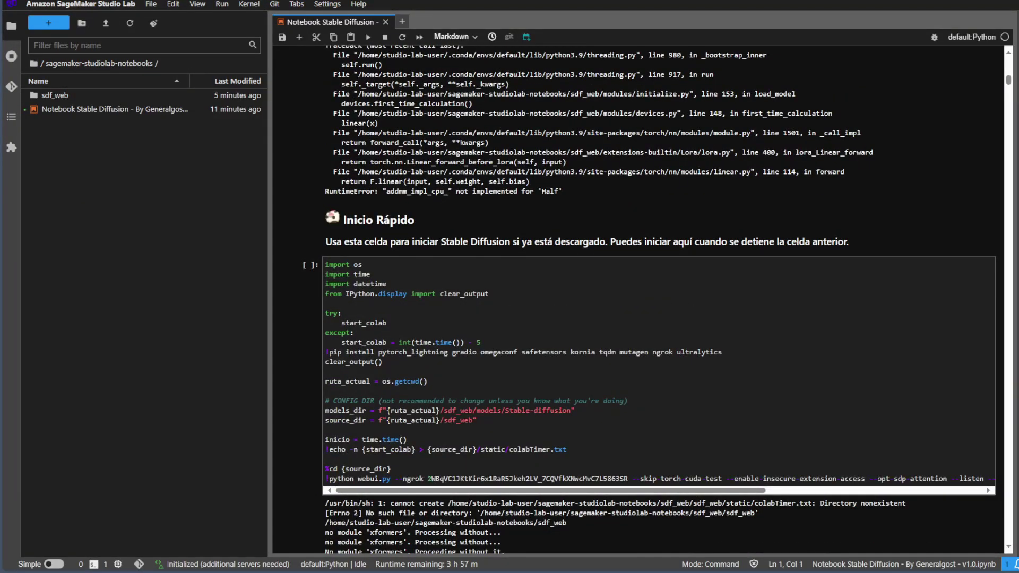
{"action": "scroll", "coordinate": [658, 298], "scroll_direction": "up", "scroll_amount": 20}
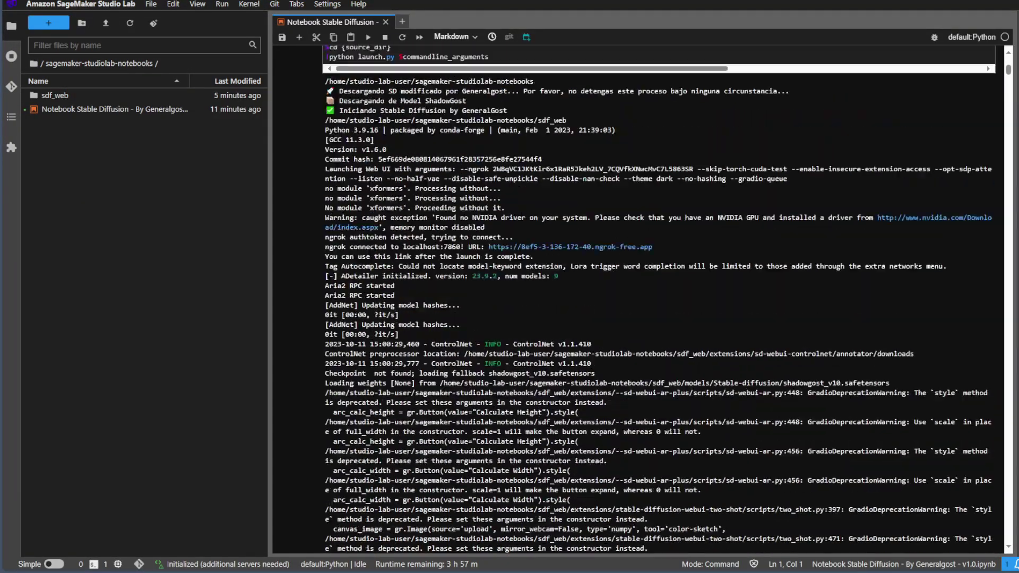
{"action": "left_click", "coordinate": [575, 219]}
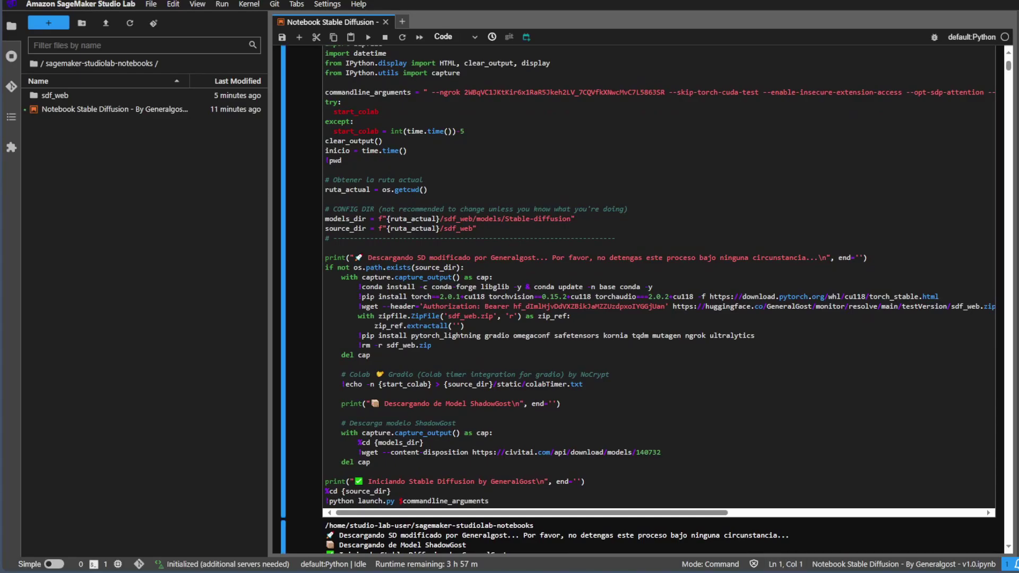
{"action": "scroll", "coordinate": [659, 297], "scroll_direction": "down", "scroll_amount": 10}
{"action": "scroll", "coordinate": [658, 297], "scroll_direction": "up", "scroll_amount": 15}
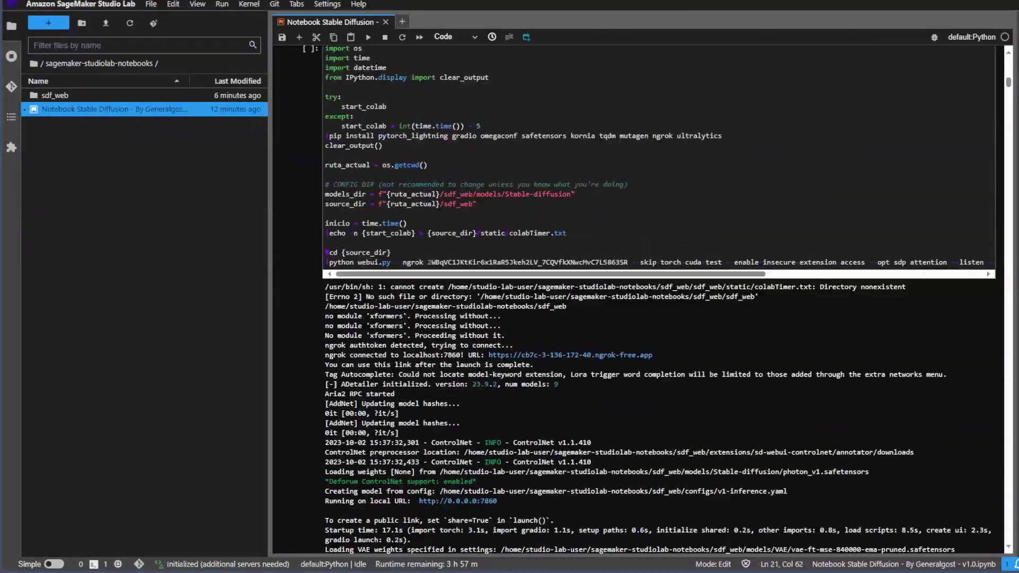
- Replace the ngrok authtoken in the Inicio Rápido cell's webui.py launch command and run the cell
{"action": "left_click", "coordinate": [477, 280]}
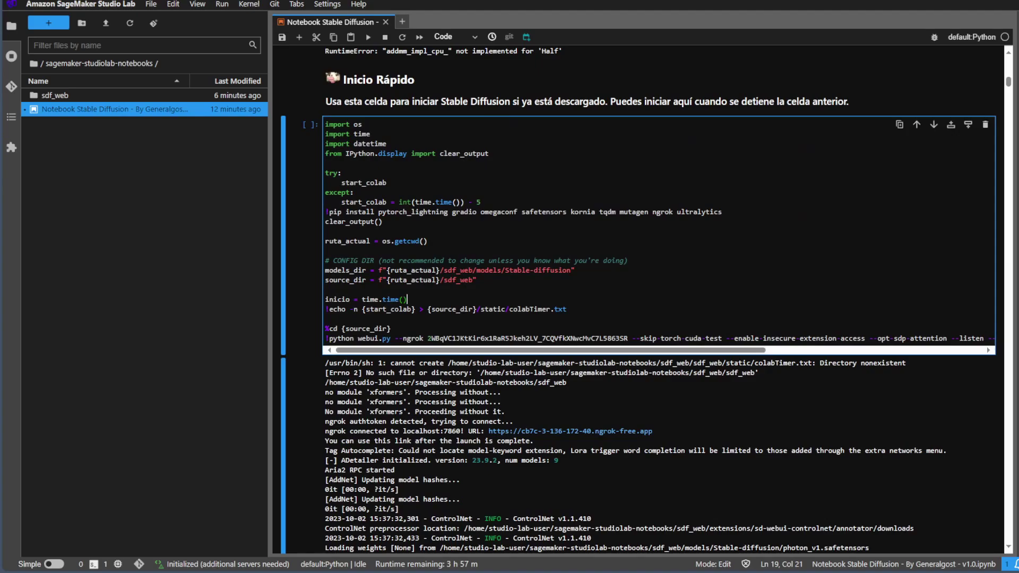
{"action": "left_click", "coordinate": [628, 338]}
{"action": "key", "text": "shift+Left"}
{"action": "key", "text": "shift+Left"}
{"action": "key", "text": "shift+Left"}
{"action": "key", "text": "shift+Left"}
{"action": "key", "text": "shift+Left"}
{"action": "key", "text": "shift+Left"}
{"action": "key", "text": "shift+Left"}
{"action": "key", "text": "shift+Left"}
{"action": "key", "text": "shift+Left"}
{"action": "key", "text": "shift+Left"}
{"action": "key", "text": "shift+Left"}
{"action": "key", "text": "shift+Left"}
{"action": "key", "text": "shift+Left"}
{"action": "key", "text": "shift+Left"}
{"action": "key", "text": "shift+Left"}
{"action": "key", "text": "shift+Left"}
{"action": "key", "text": "shift+Left"}
{"action": "key", "text": "shift+Left"}
{"action": "key", "text": "shift+Left"}
{"action": "key", "text": "shift+Left"}
{"action": "key", "text": "ctrl+c"}
{"action": "key", "text": "shift+Left"}
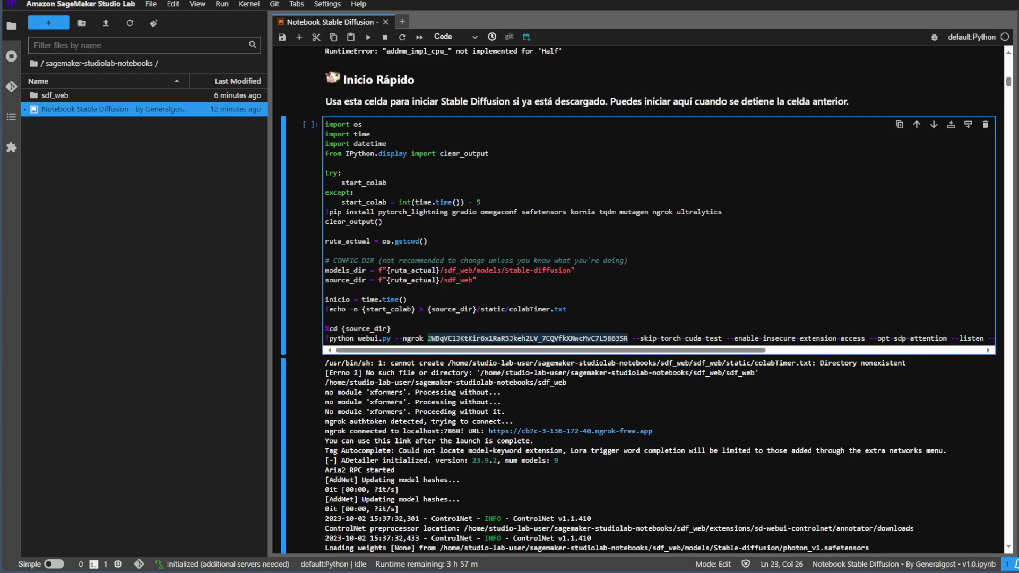
{"action": "key", "text": "ctrl+v"}
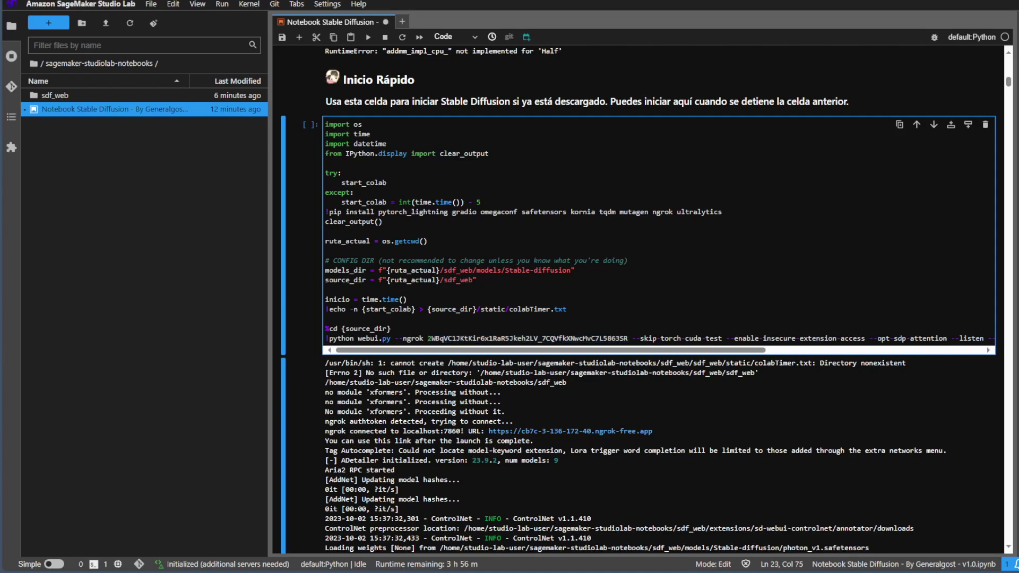
{"action": "key", "text": "shift+Return"}
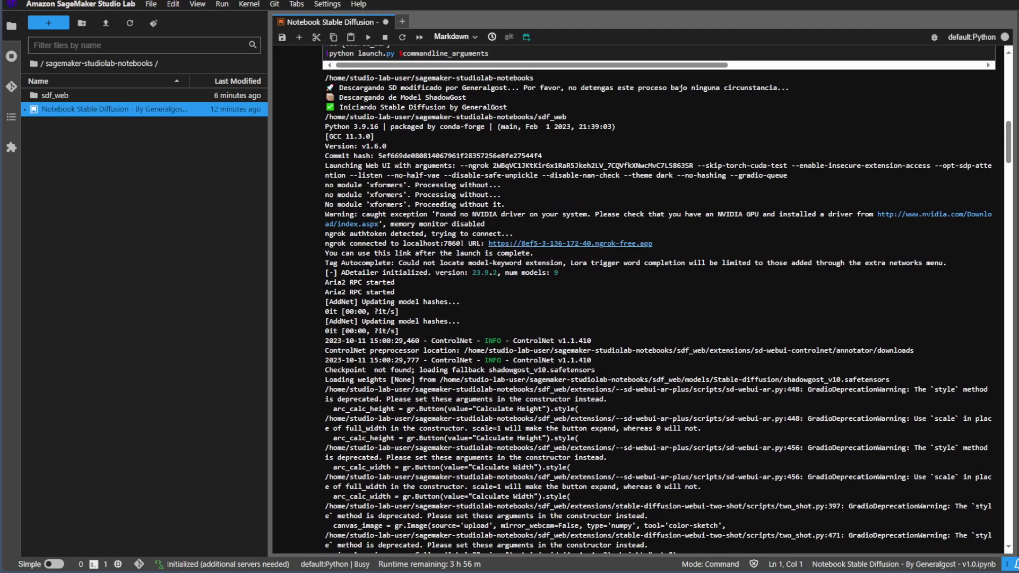
- Try the ngrok link in the EMPEZAR AQUÍ output, close its page and return to the Inicio Rápido cell's output
{"action": "left_click", "coordinate": [571, 243]}
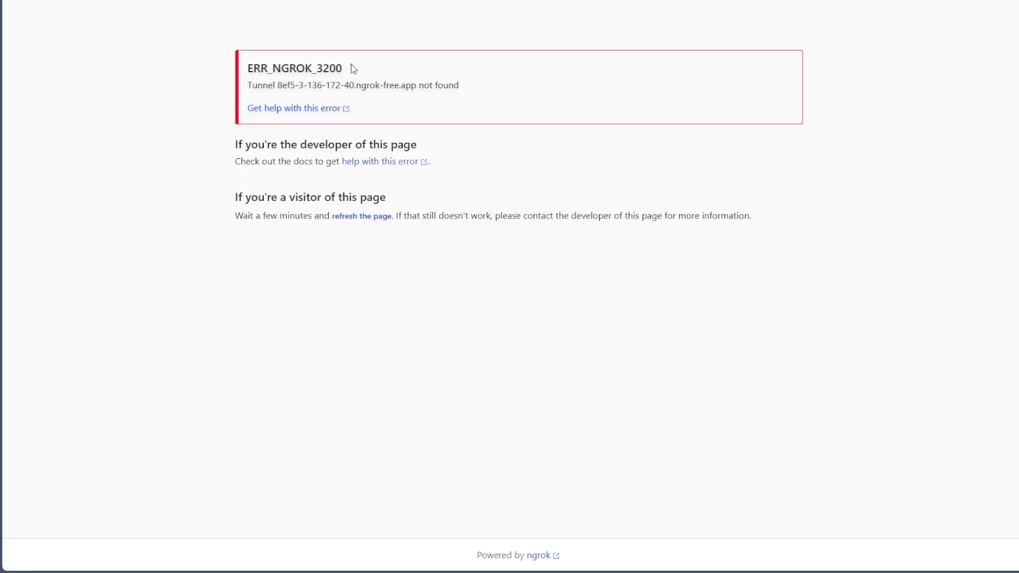
{"action": "key", "text": "ctrl+w"}
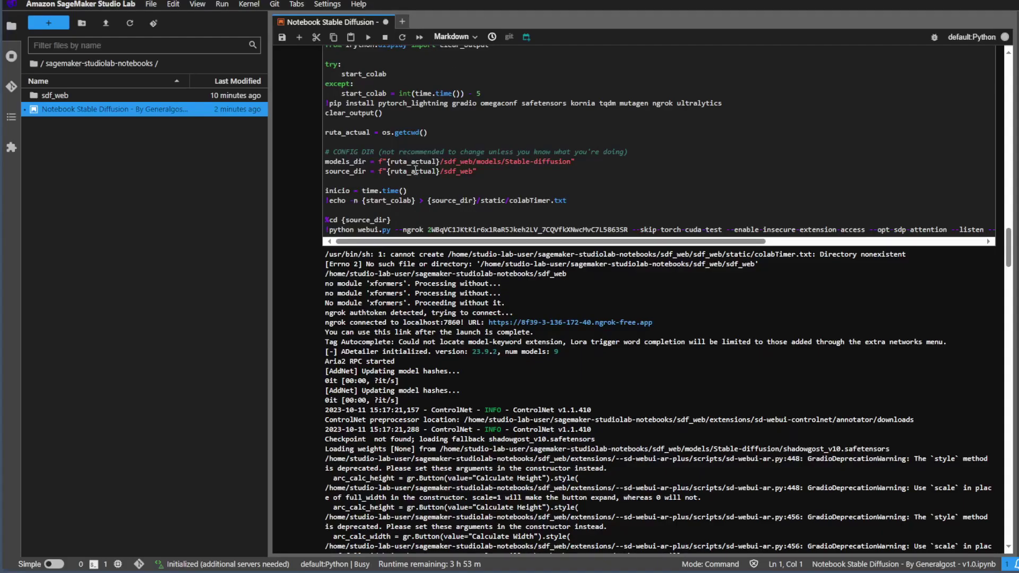
{"action": "scroll", "coordinate": [417, 171], "scroll_direction": "up", "scroll_amount": 2}
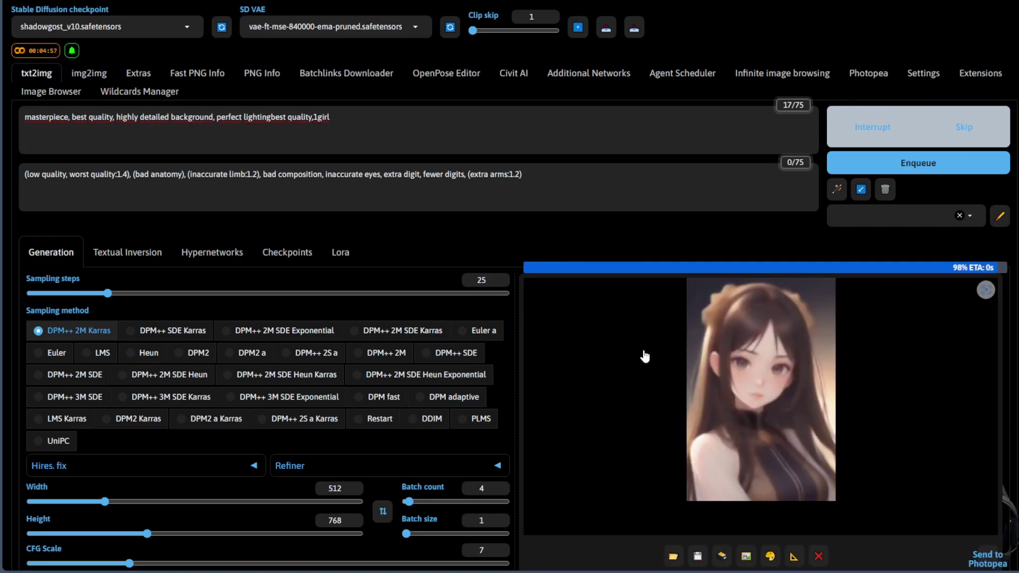
- Look through the notebook's introduction, start cells and the Inicio Rápido cell's running output
{"action": "left_click", "coordinate": [595, 376]}
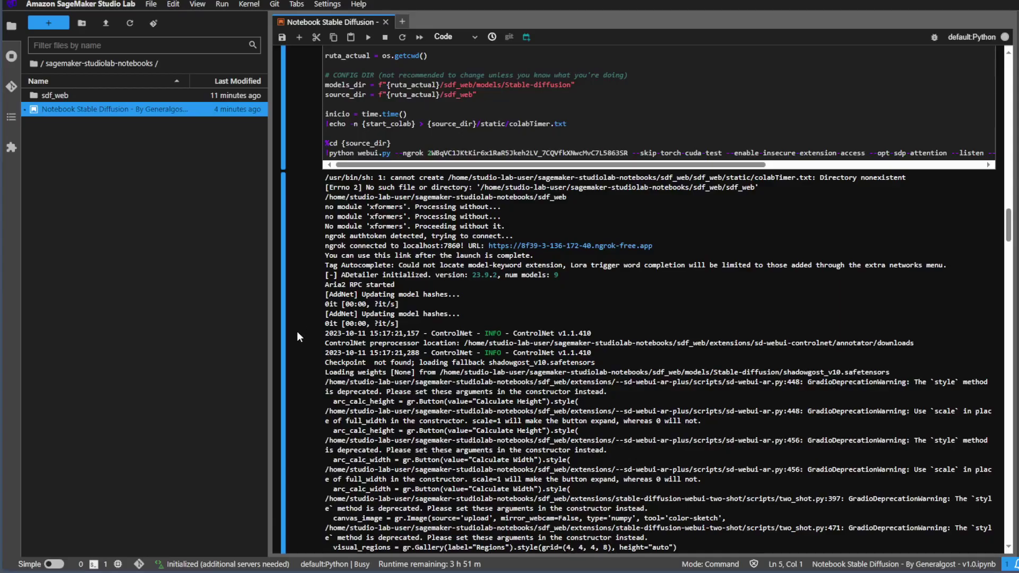
{"action": "scroll", "coordinate": [300, 339], "scroll_direction": "up", "scroll_amount": 5}
{"action": "scroll", "coordinate": [327, 347], "scroll_direction": "down", "scroll_amount": 10}
{"action": "scroll", "coordinate": [349, 342], "scroll_direction": "up", "scroll_amount": 20}
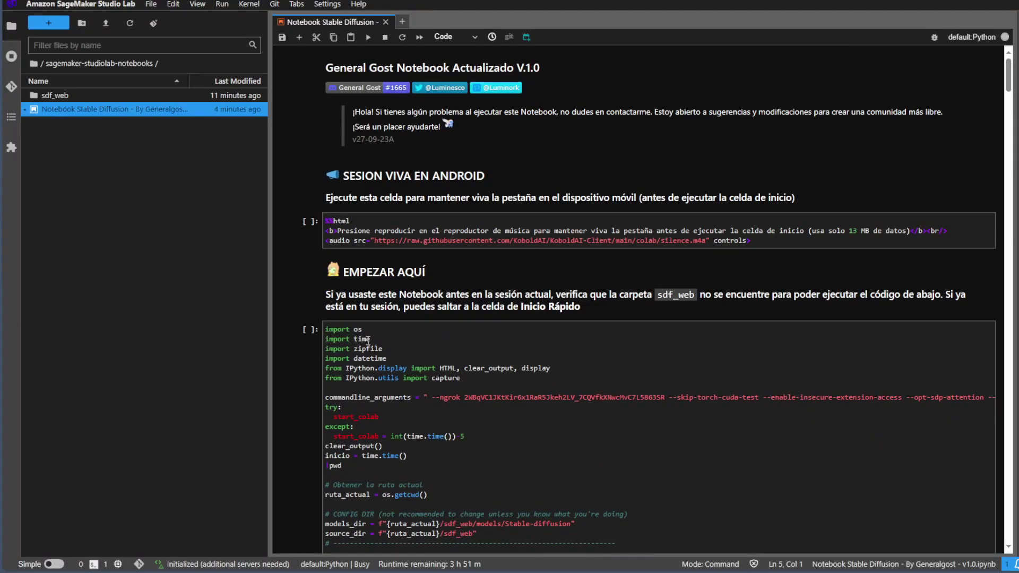
{"action": "scroll", "coordinate": [345, 324], "scroll_direction": "down", "scroll_amount": 20}
{"action": "scroll", "coordinate": [342, 318], "scroll_direction": "up", "scroll_amount": 15}
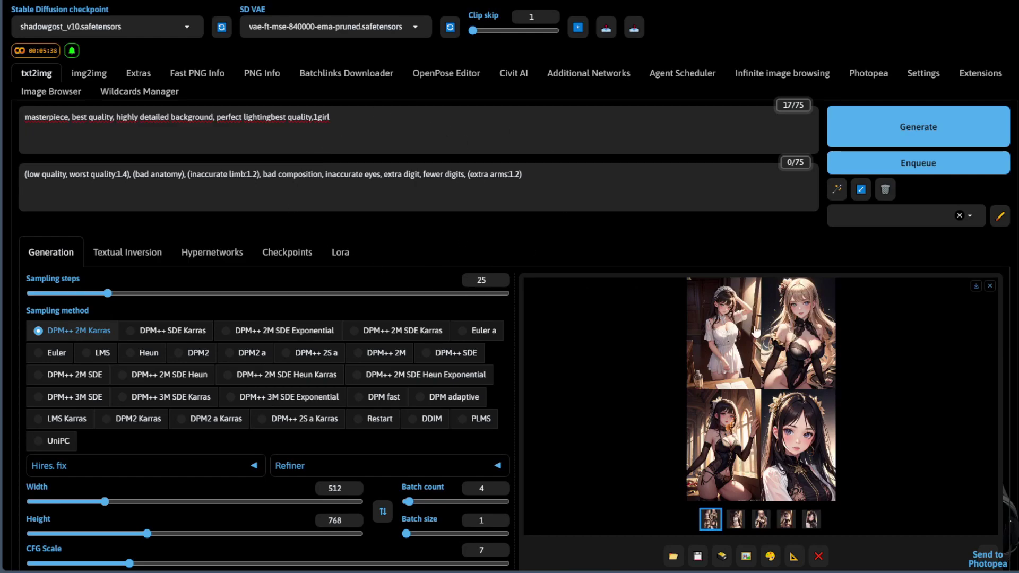
- Review the generated batch of images and their generation details in txt2img
{"action": "scroll", "coordinate": [735, 331], "scroll_direction": "down", "scroll_amount": 3}
{"action": "scroll", "coordinate": [735, 331], "scroll_direction": "up", "scroll_amount": 3}
{"action": "scroll", "coordinate": [504, 98], "scroll_direction": "down", "scroll_amount": 6}
- Search the Civit AI browser for the photon checkpoint and download Photon v1 as photon_v1.safetensors
{"action": "left_click", "coordinate": [516, 80]}
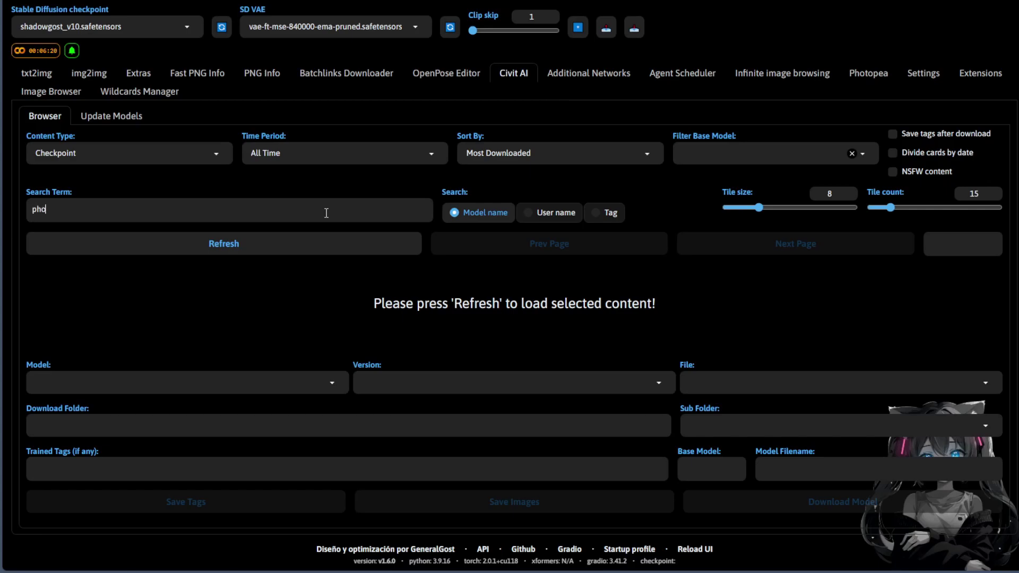
{"action": "key", "text": "Return"}
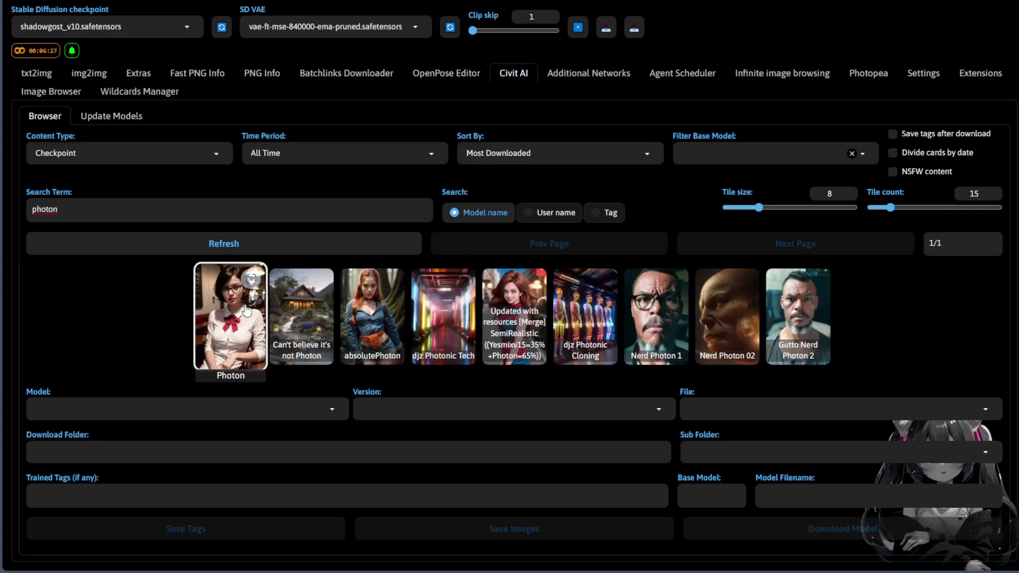
{"action": "scroll", "coordinate": [227, 379], "scroll_direction": "down", "scroll_amount": 2}
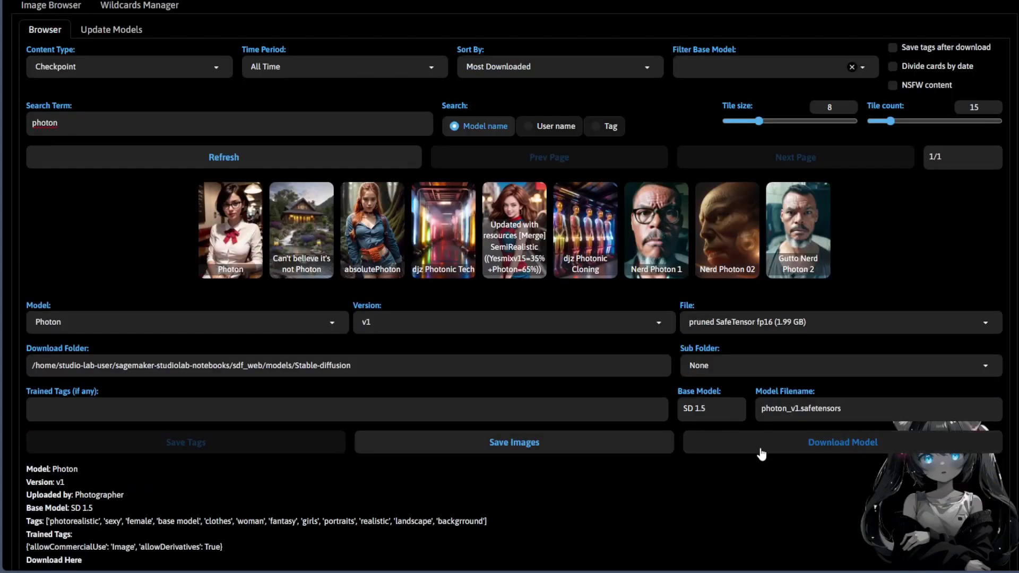
{"action": "left_click", "coordinate": [761, 448]}
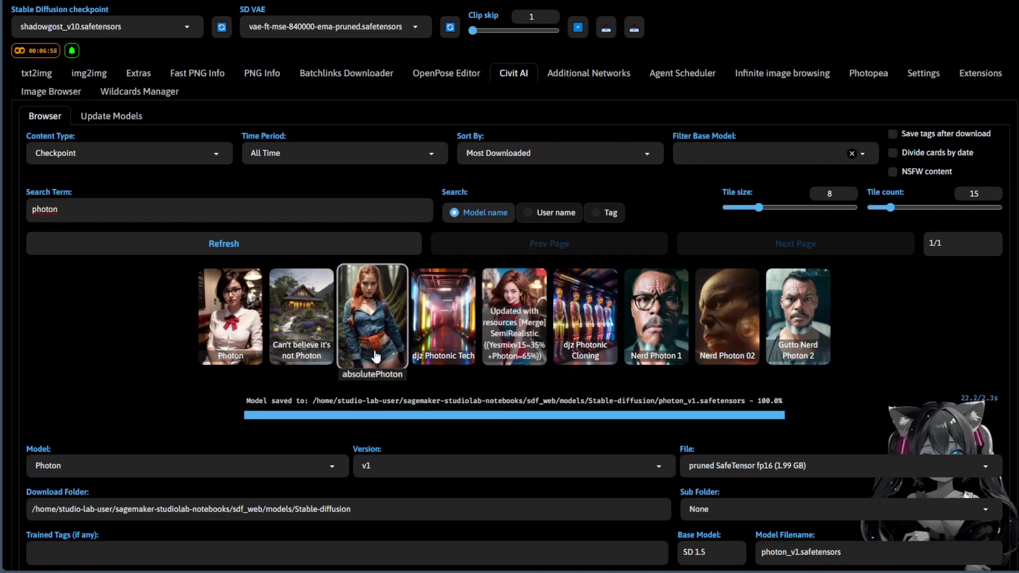
{"action": "left_click", "coordinate": [231, 318]}
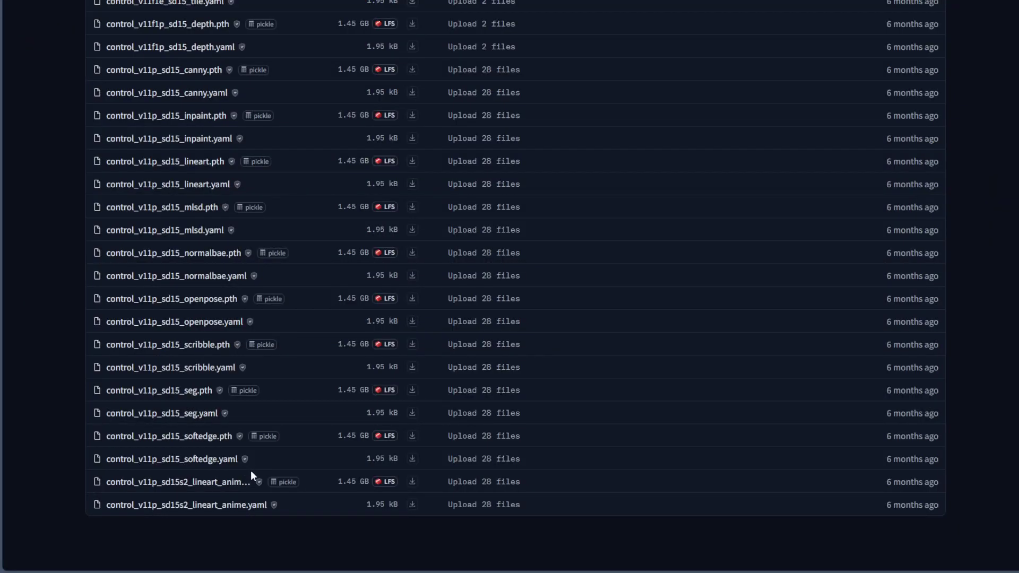
- Find control_v11p_sd15_openpose.pth on the ControlNet-v1-1 Hugging Face page and enter its download link in Batchlinks Downloader
{"action": "scroll", "coordinate": [251, 470], "scroll_direction": "up", "scroll_amount": 5}
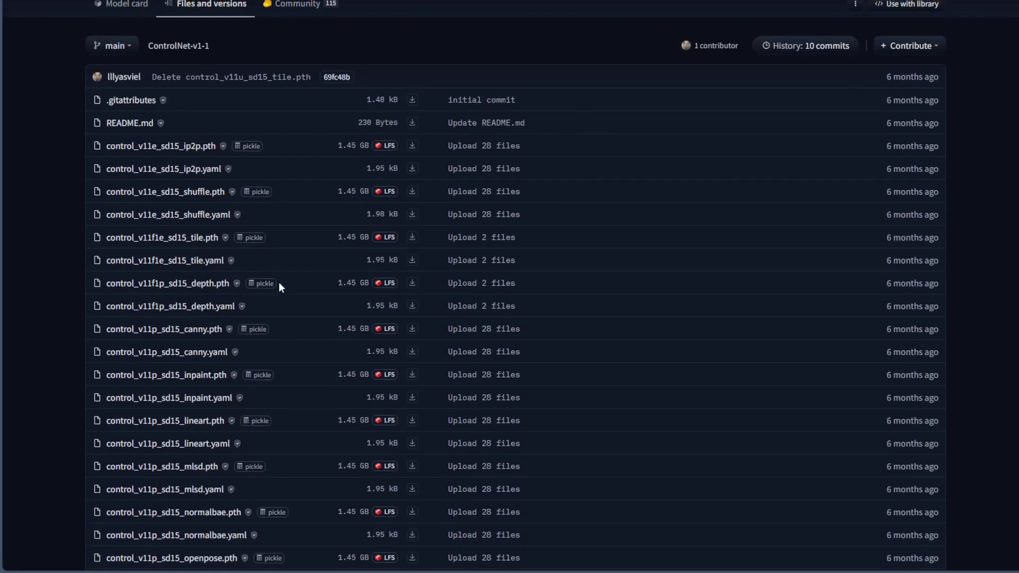
{"action": "scroll", "coordinate": [255, 313], "scroll_direction": "down", "scroll_amount": 2}
{"action": "scroll", "coordinate": [253, 342], "scroll_direction": "down", "scroll_amount": 2}
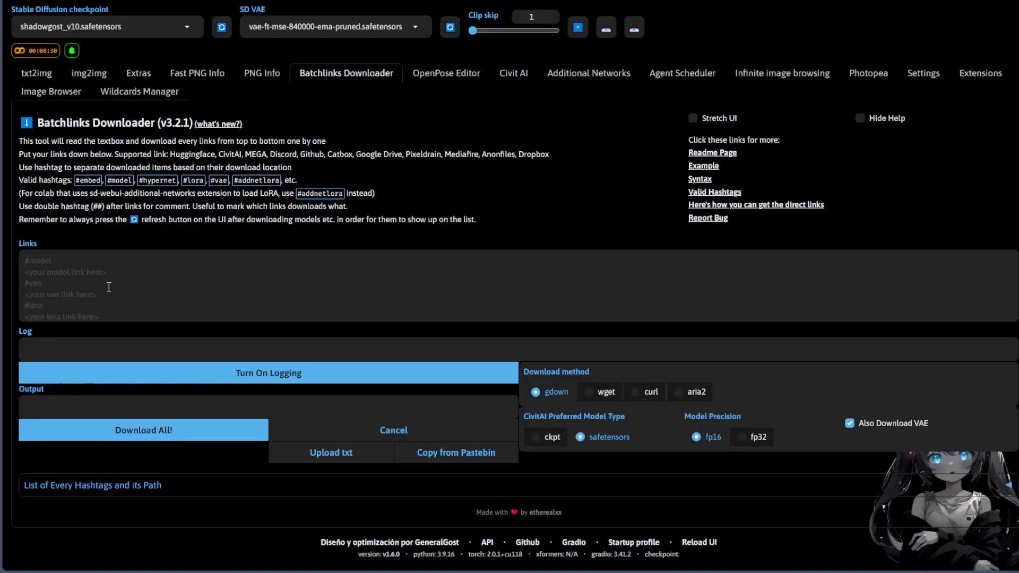
{"action": "type", "text": "https://huggingface.co/lllyasviel/ControlNet-v1-1/resolve/main/control_v11p_sd15_openpose.pth"}
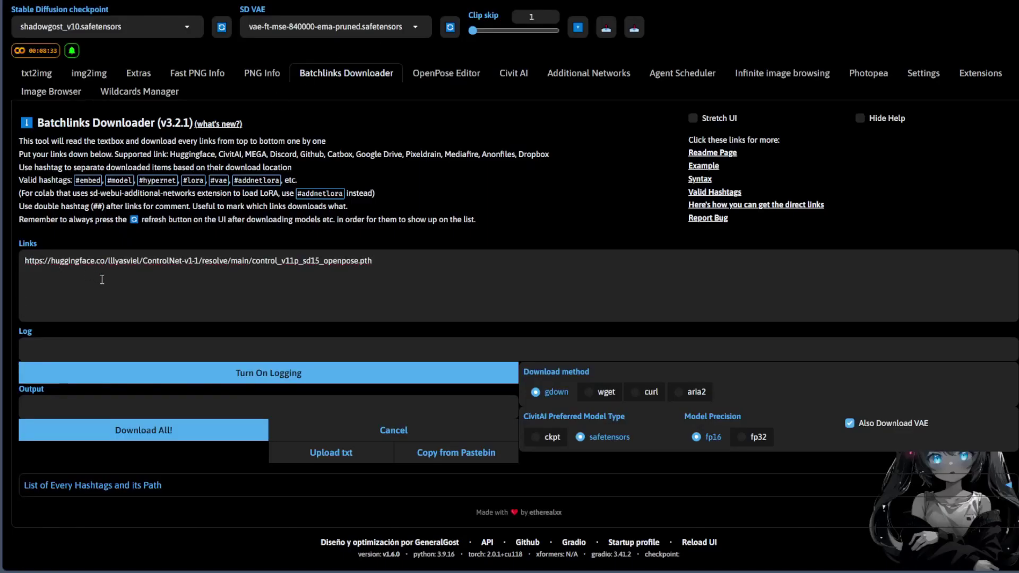
- Add the #controlnet hashtag on its own line above the OpenPose link and download the model
{"action": "type", "text": "#"}
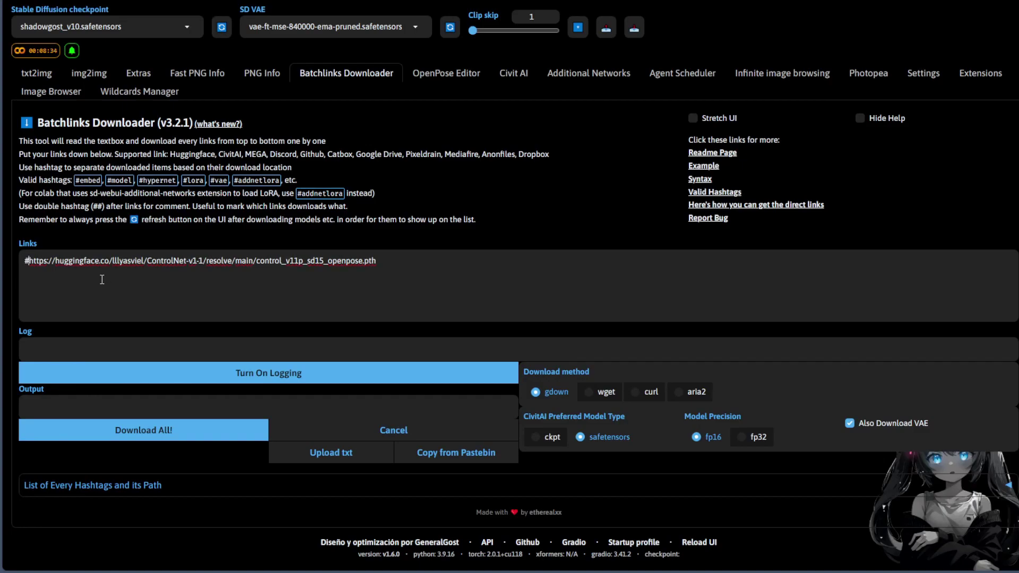
{"action": "type", "text": "controlnet"}
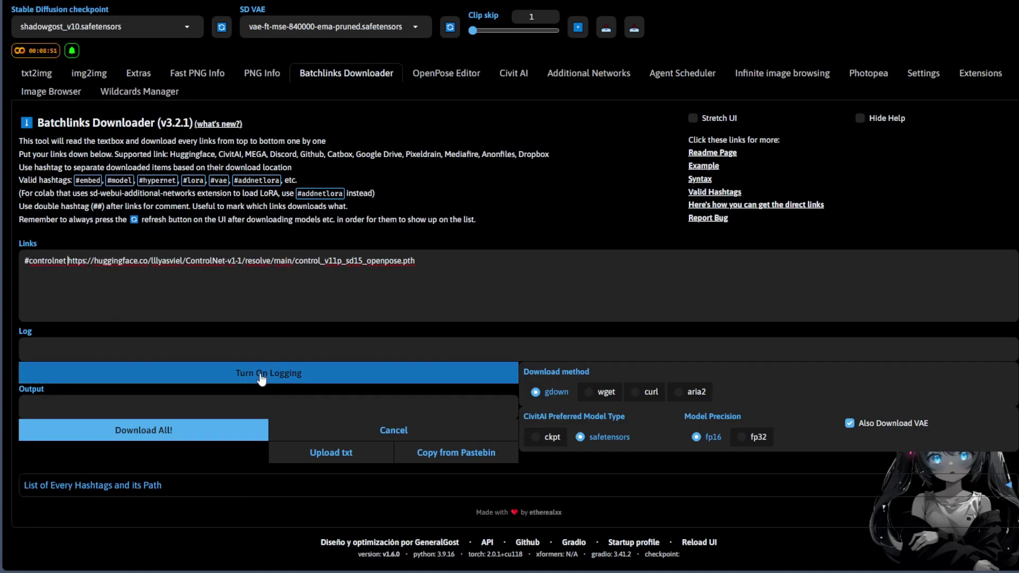
{"action": "left_click", "coordinate": [185, 431]}
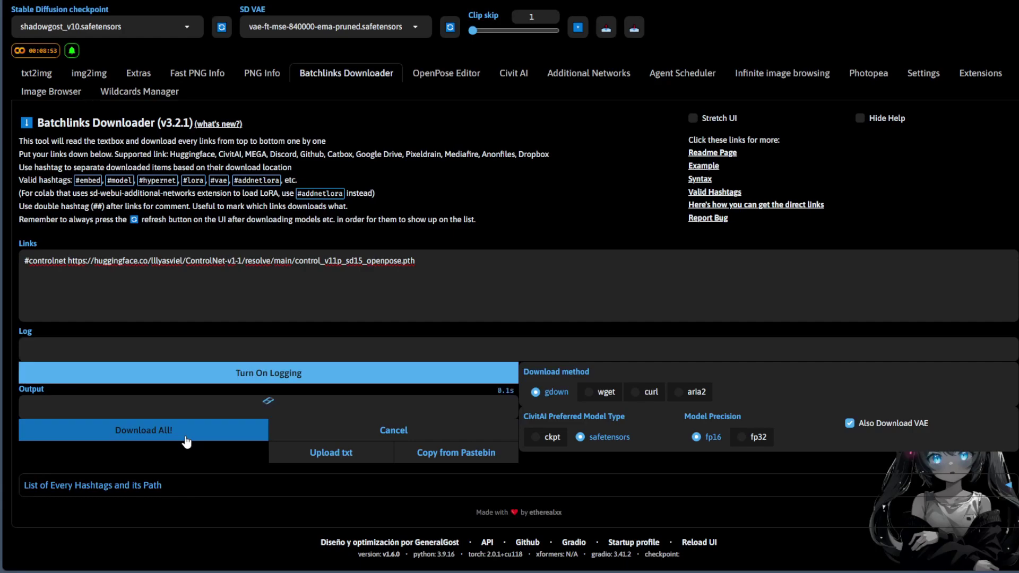
{"action": "left_click", "coordinate": [75, 260]}
{"action": "key", "text": "Return"}
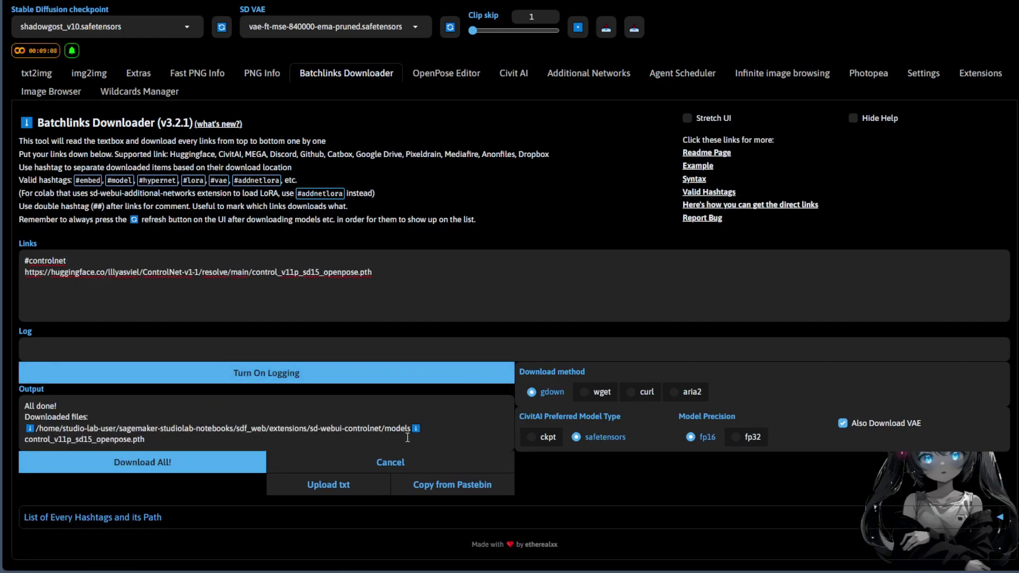
- Check the download output for the folder path of the OpenPose model
{"action": "left_click_drag", "start_coordinate": [14, 429], "coordinate": [343, 427]}
{"action": "left_click", "coordinate": [402, 419]}
{"action": "triple_click", "coordinate": [427, 425]}
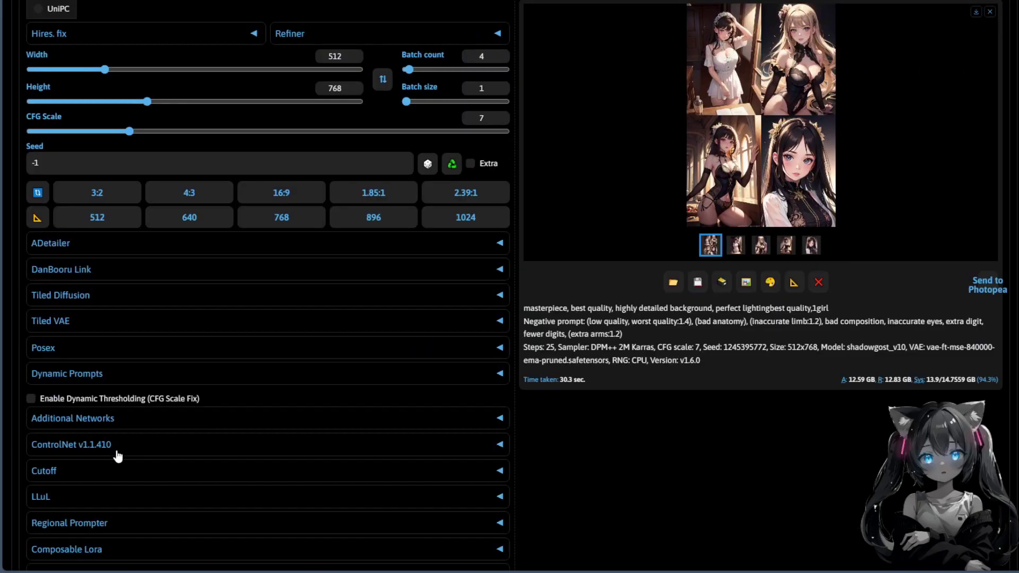
- Enable ControlNet Unit 0 in txt2img, set its control type to OpenPose and open its model list
{"action": "left_click", "coordinate": [113, 451]}
{"action": "scroll", "coordinate": [114, 455], "scroll_direction": "down", "scroll_amount": 3}
{"action": "left_click", "coordinate": [43, 510]}
{"action": "scroll", "coordinate": [44, 510], "scroll_direction": "down", "scroll_amount": 3}
{"action": "left_click", "coordinate": [292, 376]}
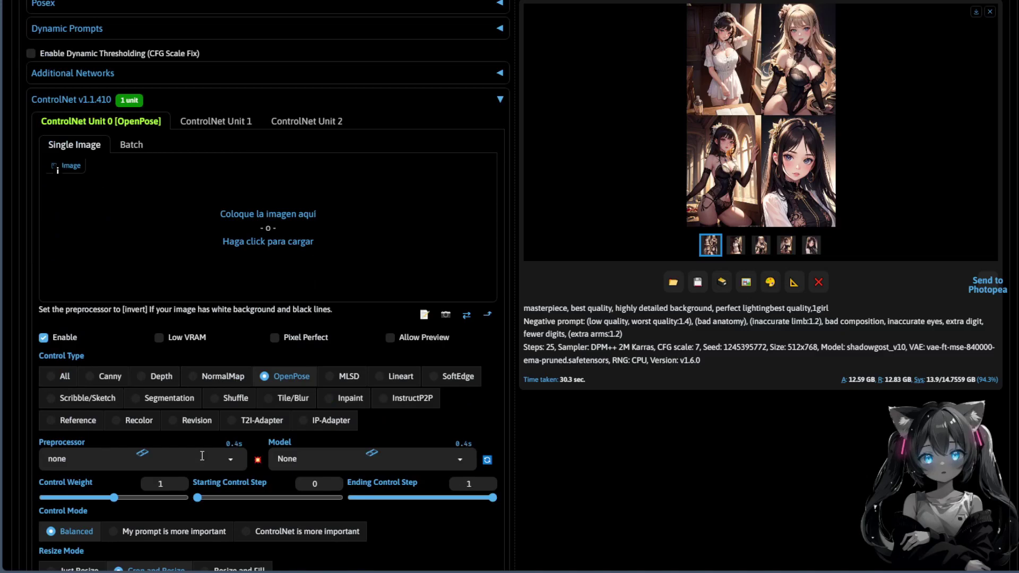
{"action": "left_click", "coordinate": [444, 460]}
{"action": "left_click", "coordinate": [374, 443]}
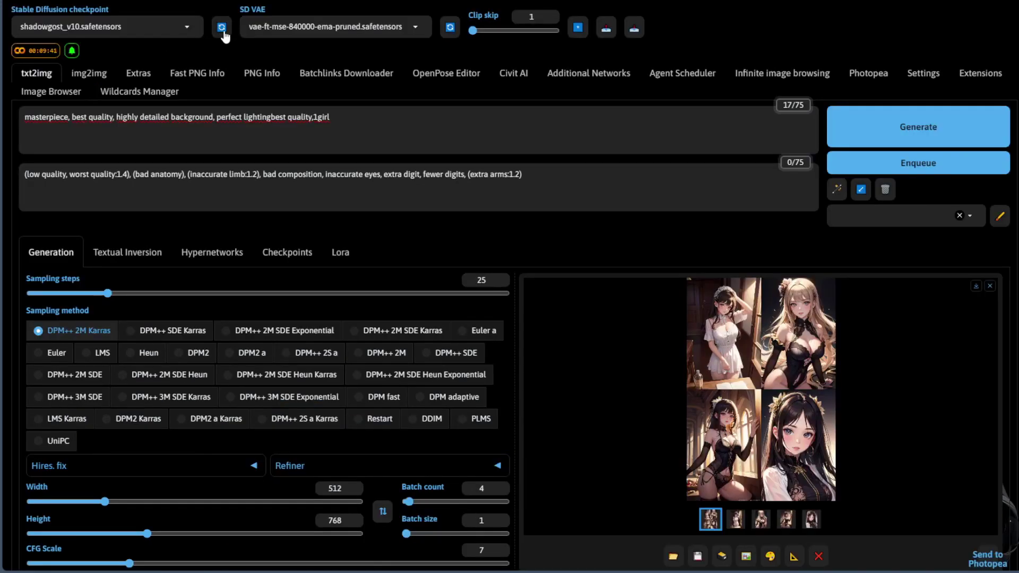
- Switch the Stable Diffusion checkpoint to photon_v1.safetensors
{"action": "left_click", "coordinate": [133, 26]}
{"action": "left_click", "coordinate": [59, 44]}
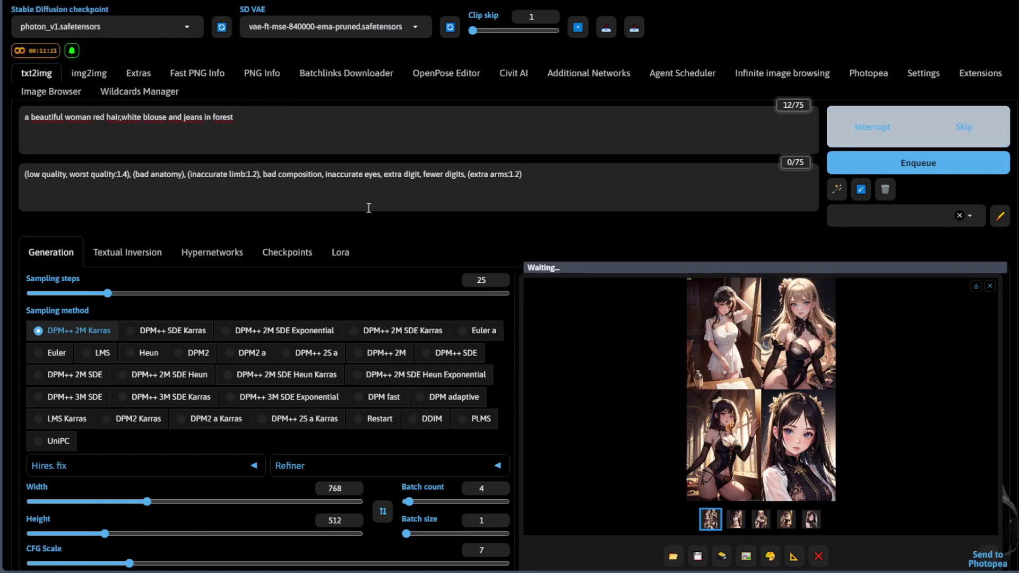
- View the generated forest image grid enlarged, close it and go to the Extensions page
{"action": "scroll", "coordinate": [340, 215], "scroll_direction": "down", "scroll_amount": 13}
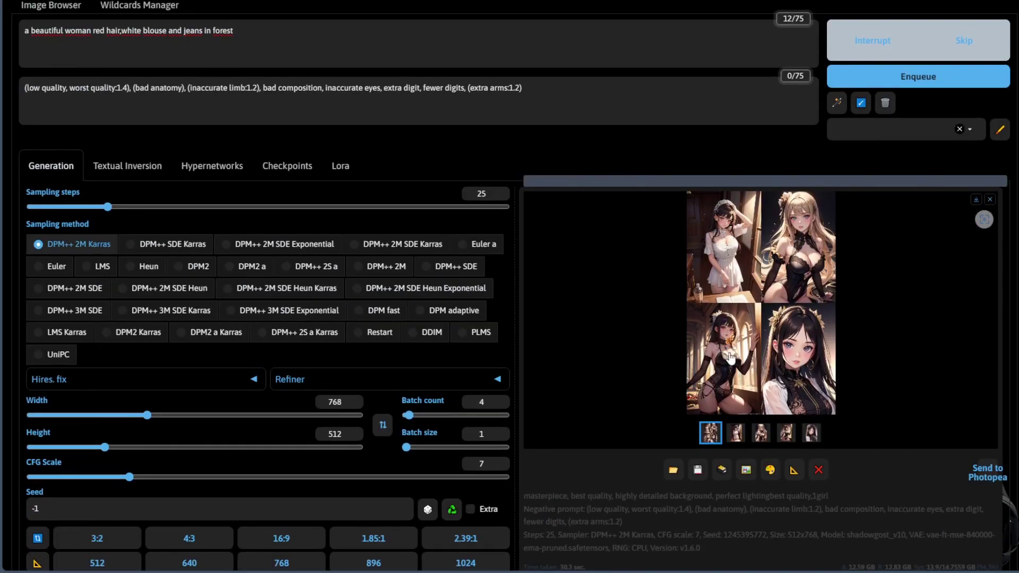
{"action": "left_click", "coordinate": [732, 357]}
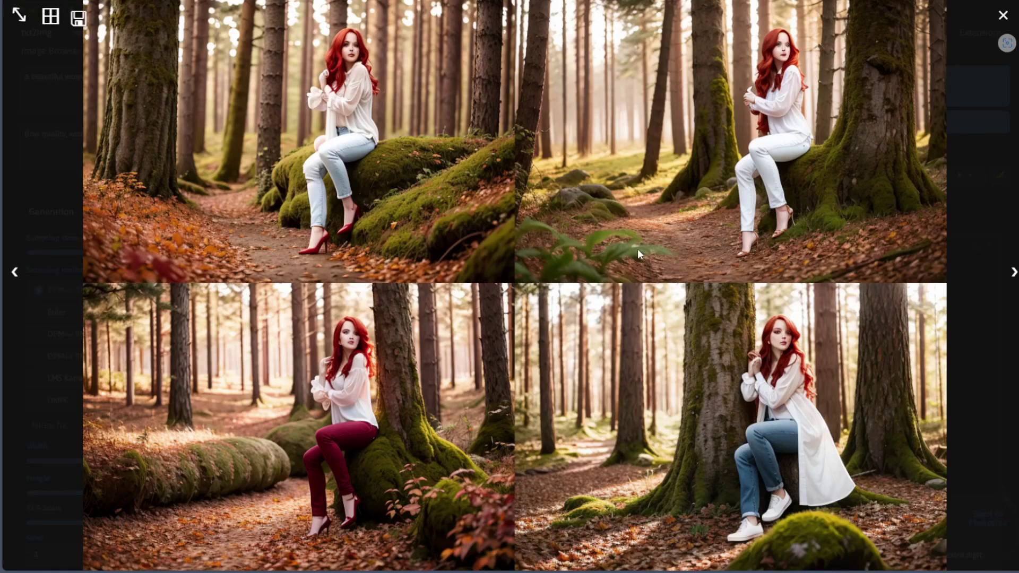
{"action": "left_click", "coordinate": [962, 227]}
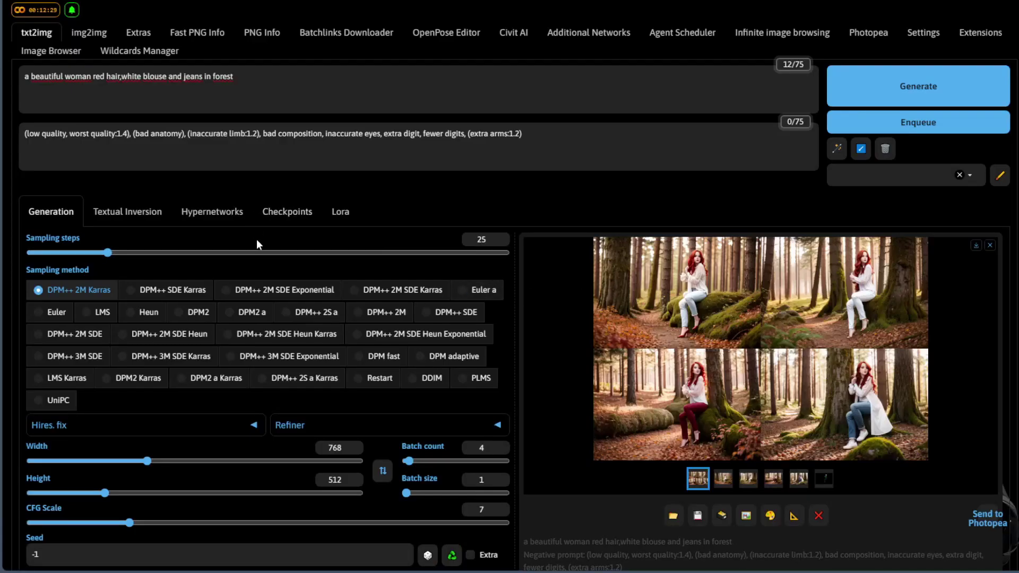
{"action": "scroll", "coordinate": [257, 237], "scroll_direction": "up", "scroll_amount": 1}
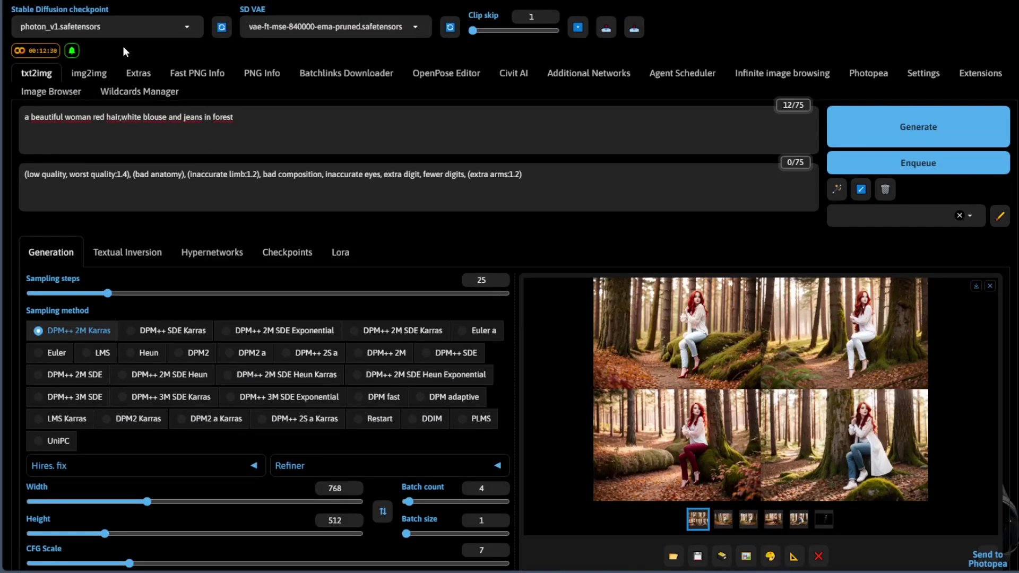
{"action": "left_click", "coordinate": [979, 74]}
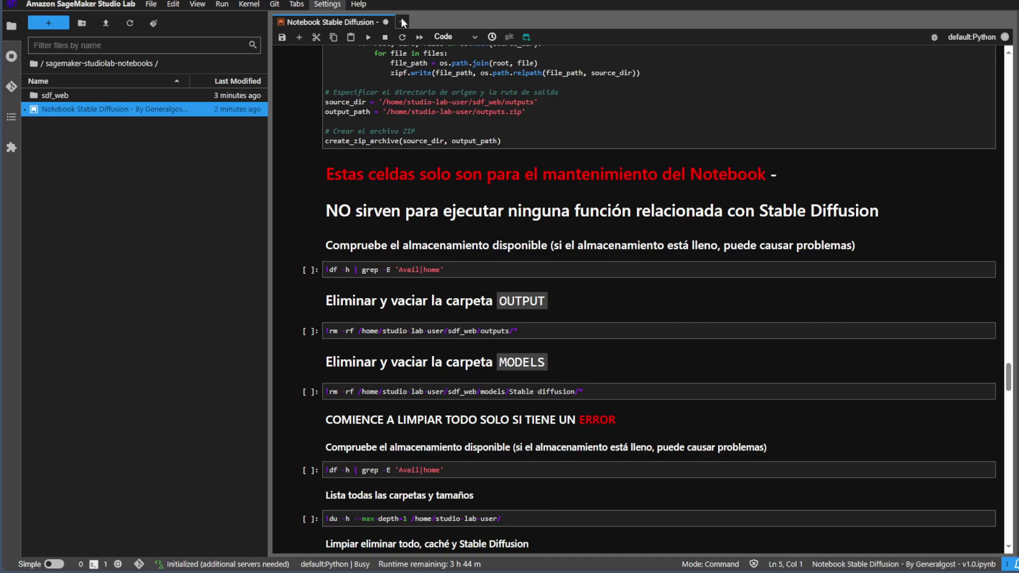
- Run the notebook's first maintenance cell to check the available storage
{"action": "left_click", "coordinate": [459, 269]}
{"action": "scroll", "coordinate": [460, 281], "scroll_direction": "down", "scroll_amount": 2}
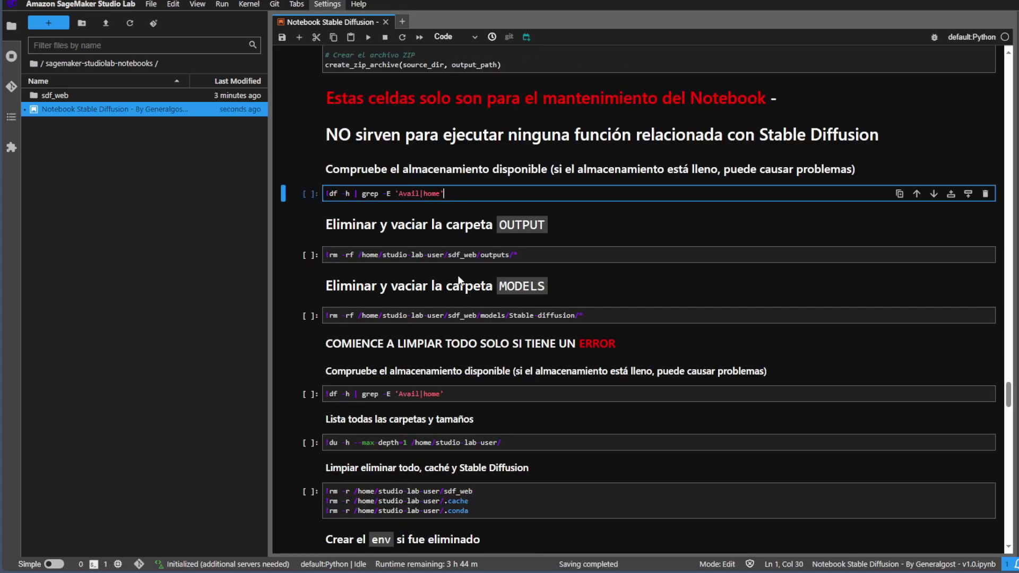
{"action": "key", "text": "shift+Return"}
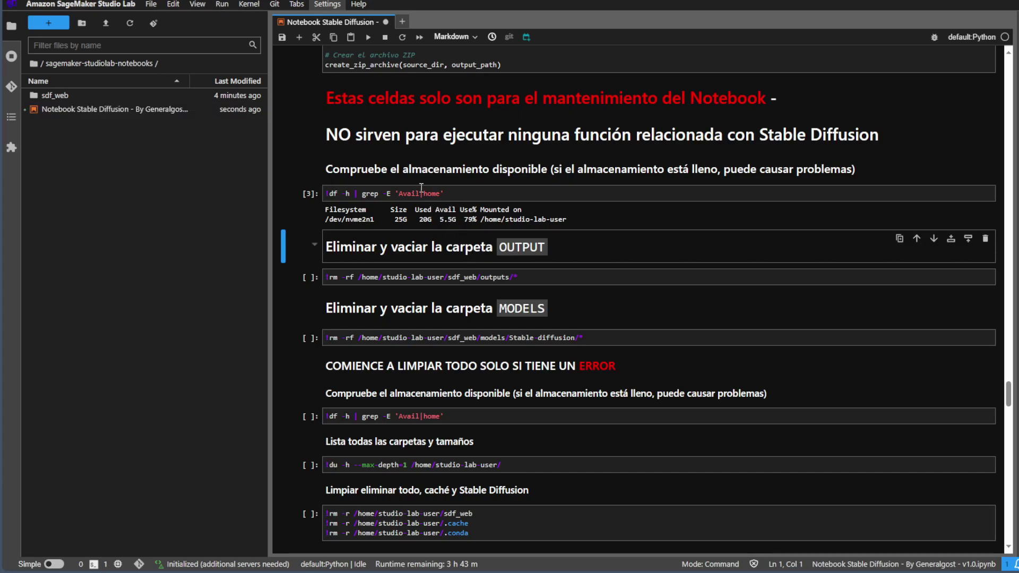
- Open the sdf_web/models/Stable-diffusion folder and bring up the file options for shadowgost_v10.safetensors
{"action": "double_click", "coordinate": [62, 97]}
{"action": "left_click", "coordinate": [98, 222]}
{"action": "double_click", "coordinate": [97, 223]}
{"action": "double_click", "coordinate": [95, 304]}
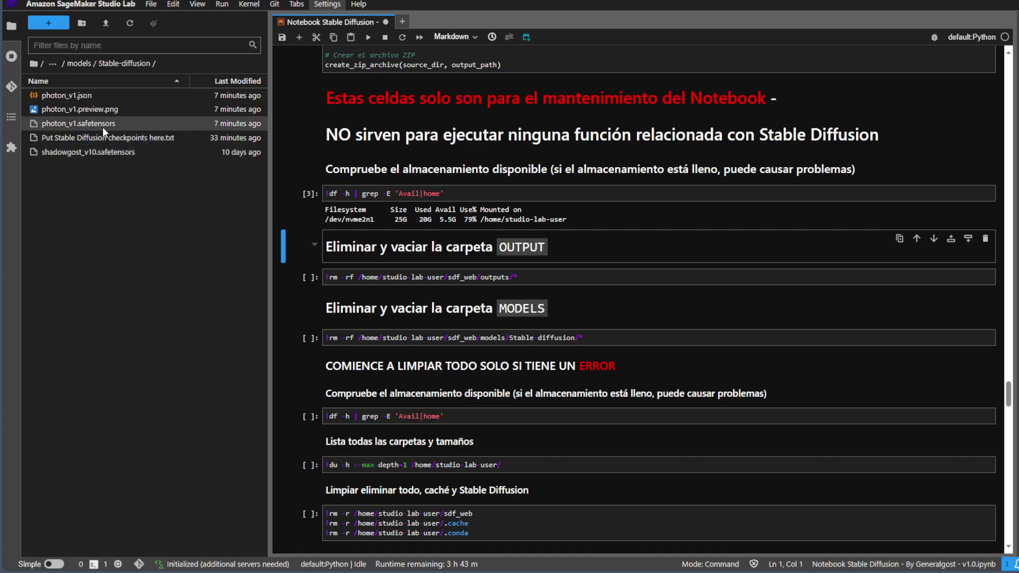
{"action": "left_click", "coordinate": [109, 154]}
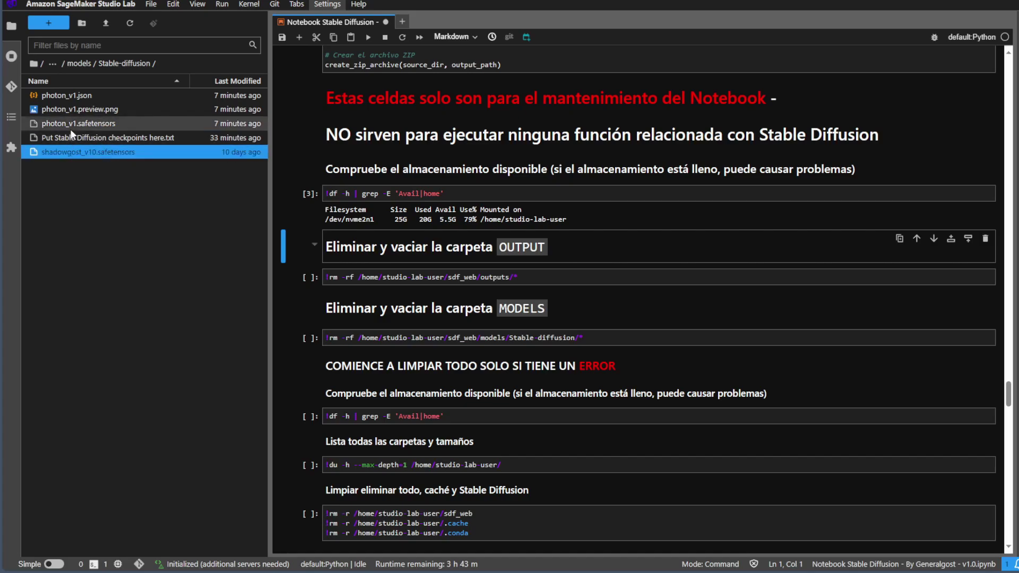
{"action": "right_click", "coordinate": [84, 149]}
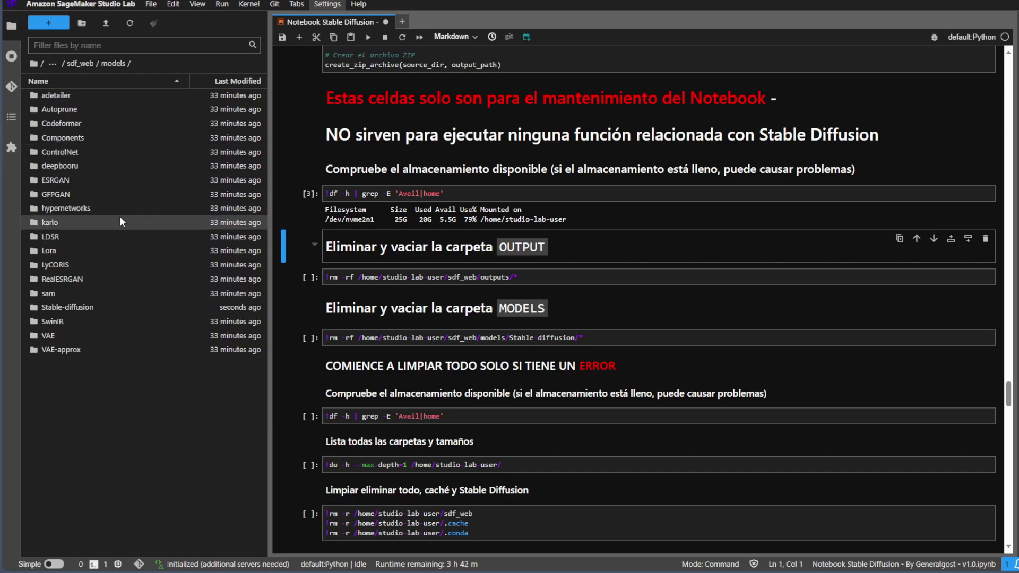
- Go back up to the sdf_web folder and open its extensions folder
{"action": "left_click", "coordinate": [87, 66]}
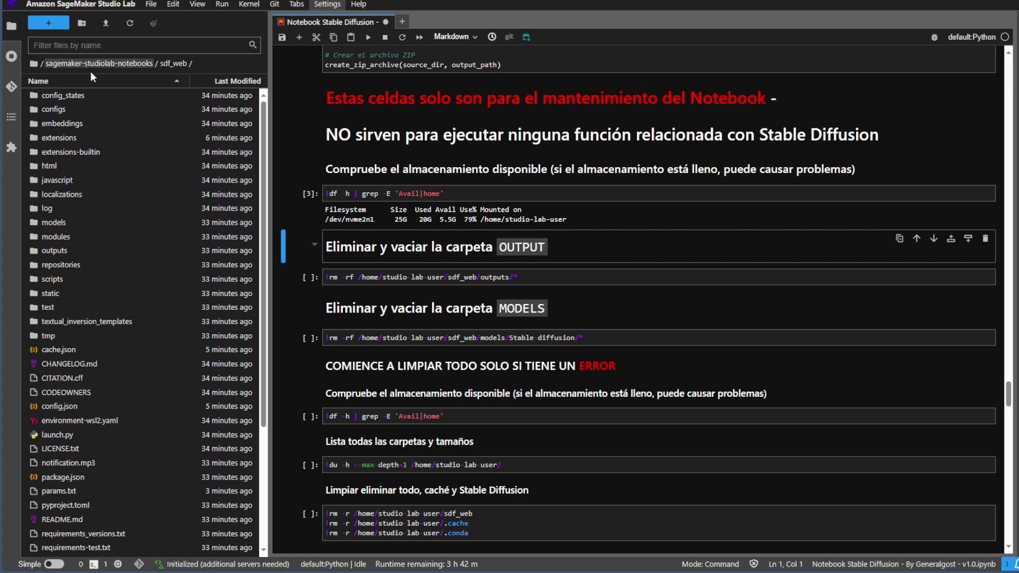
{"action": "double_click", "coordinate": [78, 138]}
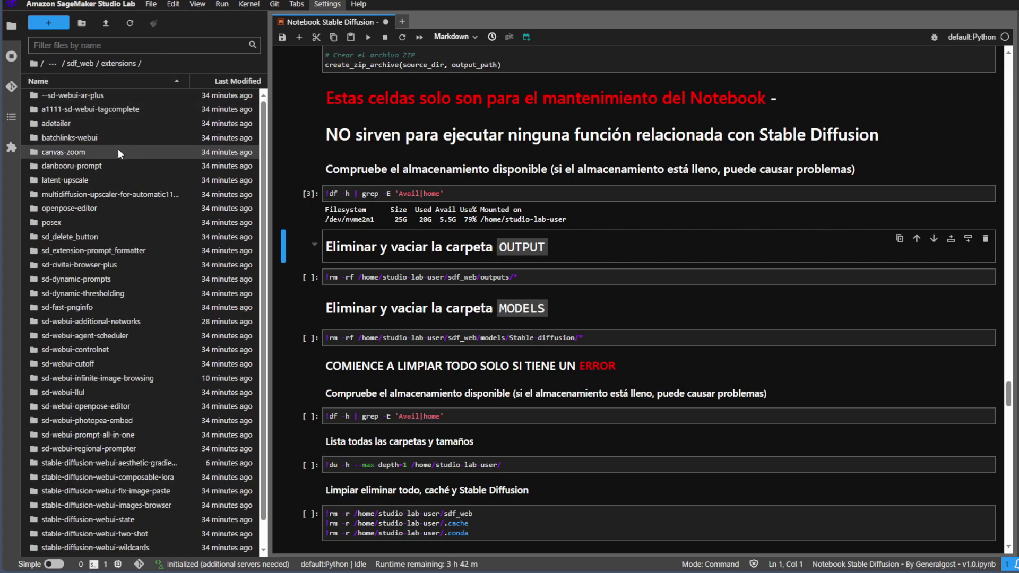